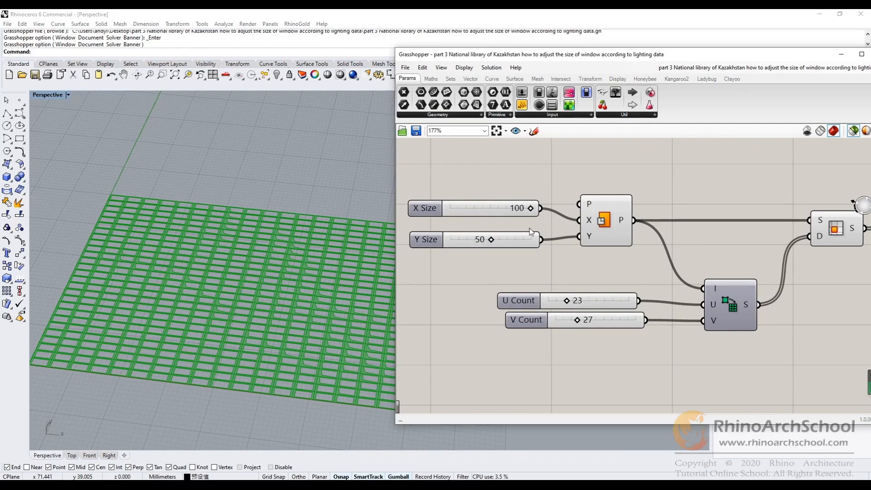
Step: Bake the surfaces from the Boundary Surfaces component at the end of the definition into the Rhino document
scroll(345, 275, "down", 2)
scroll(344, 276, "down", 1)
right_click_drag(367, 267, 280, 261, "shift")
scroll(298, 257, "up", 2)
right_click_drag(621, 363, 509, 297)
right_click_drag(655, 282, 652, 352, "ctrl")
right_click_drag(751, 313, 585, 304)
right_click_drag(686, 235, 675, 162, "ctrl")
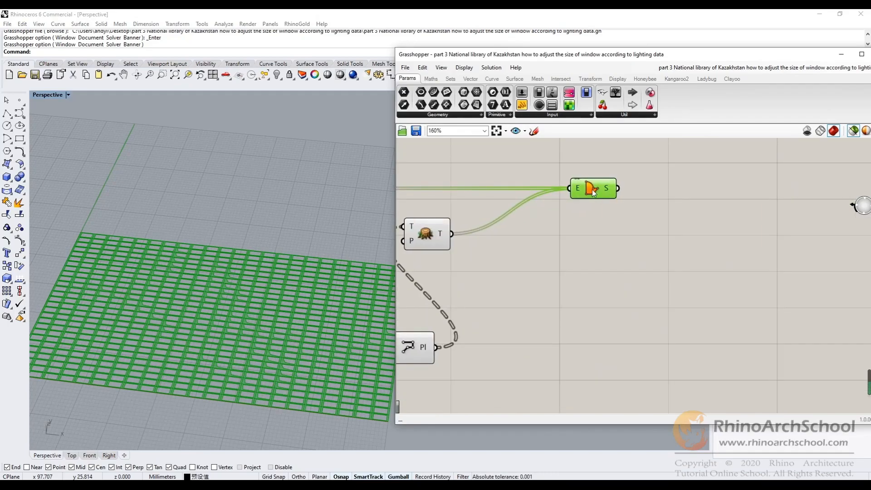
right_click(594, 192)
left_click(618, 236)
left_click(628, 322)
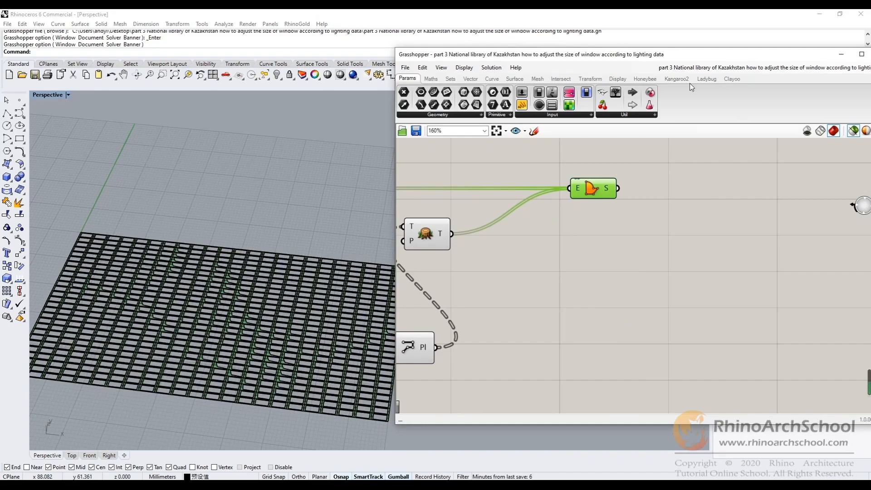
Step: Minimize Grasshopper and set Rhino's Perspective viewport to Shaded display mode
left_click_drag(826, 55, 596, 75)
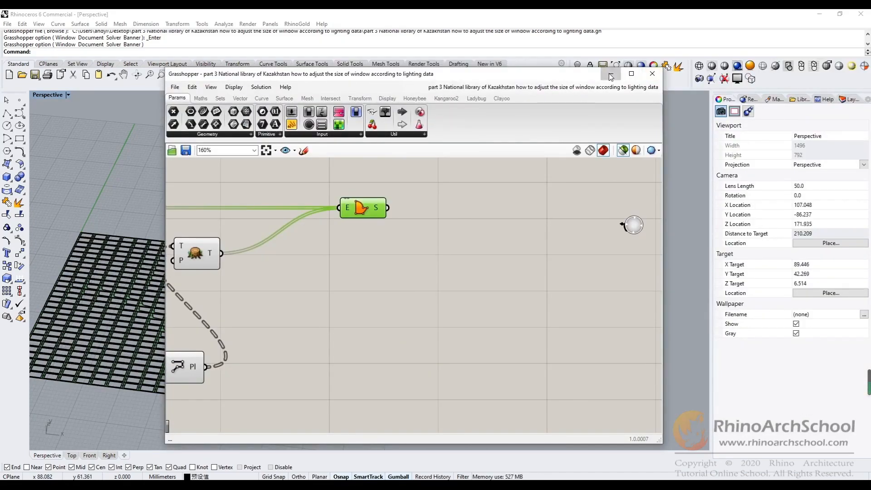
left_click(611, 76)
right_click_drag(446, 221, 510, 216, "shift")
left_click(410, 298)
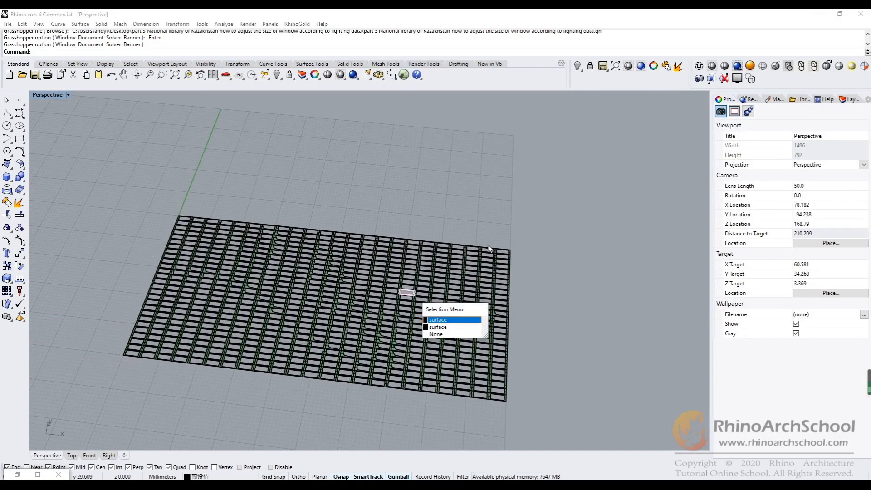
key("Escape")
middle_click(398, 195)
left_click(406, 194)
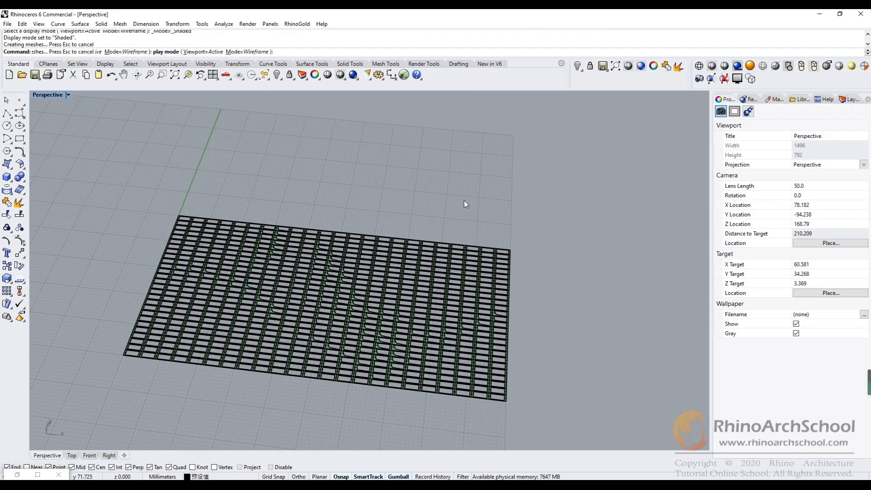
Step: Group all the baked grid surfaces so they can be selected as a single object
key("ctrl+a")
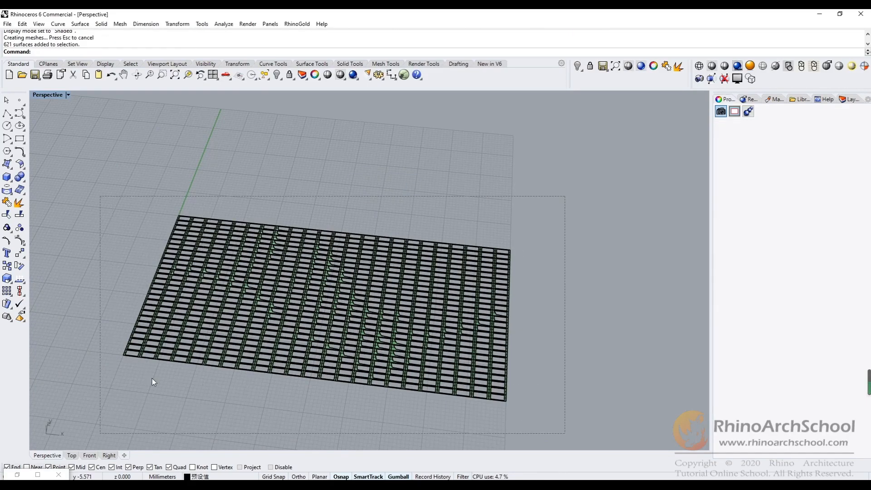
left_click(10, 234)
key("Escape")
left_click(338, 287)
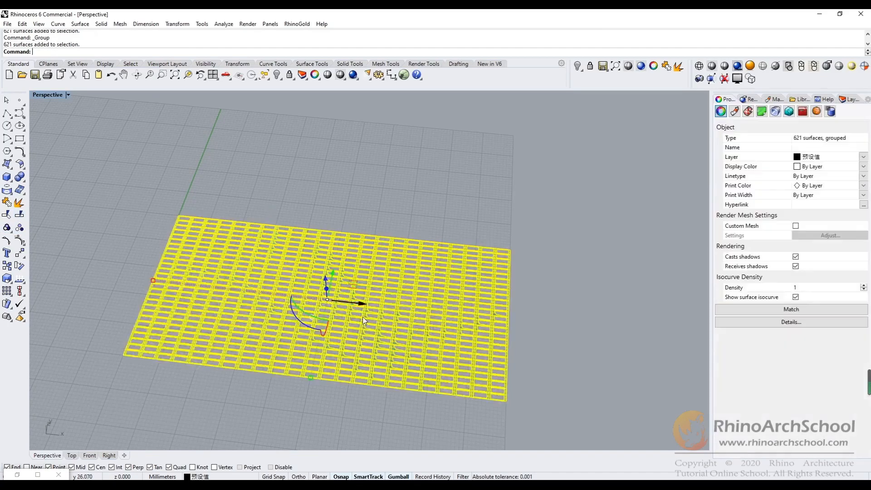
Step: Move the grouped grid surfaces in the negative X direction, just clear of the green Grasshopper preview
right_click_drag(339, 287, 394, 308, "shift")
left_click_drag(437, 276, 118, 241, "alt")
right_click_drag(313, 206, 452, 220, "shift")
left_click_drag(273, 256, 240, 257)
left_click(494, 186)
right_click_drag(494, 186, 403, 189, "shift")
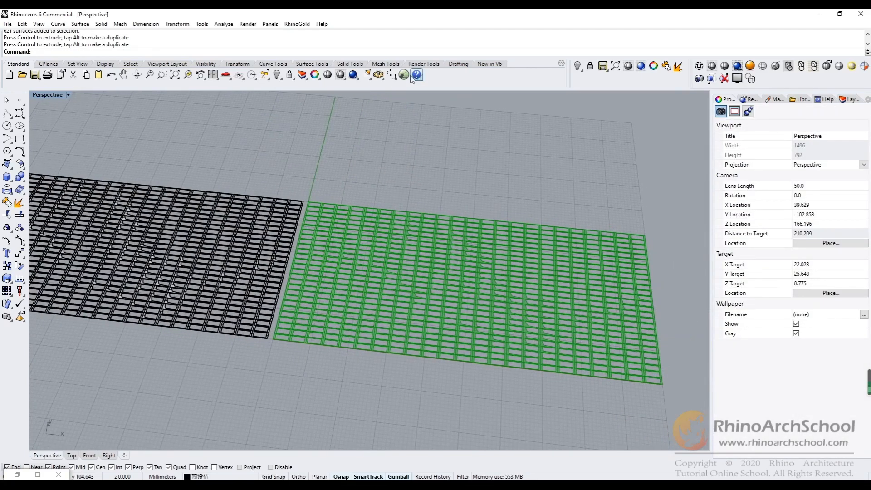
Step: Reopen Grasshopper and close its window to hide the green grid preview in Rhino
left_click(404, 75)
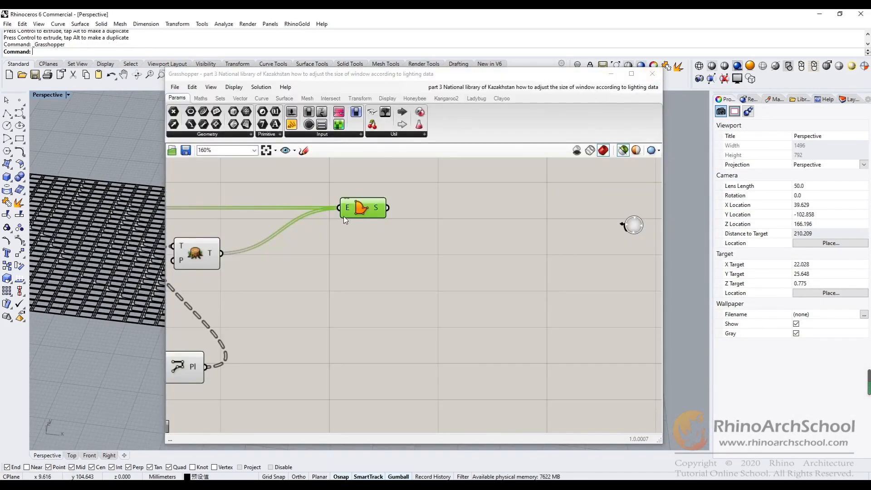
left_click(198, 266)
left_click(654, 73)
key("ctrl+g")
Step: Draw a roughly square corner-to-corner rectangle on the ground plane near the origin, beside the baked grid
right_click_drag(365, 225, 332, 235, "shift")
scroll(376, 335, "up", 5)
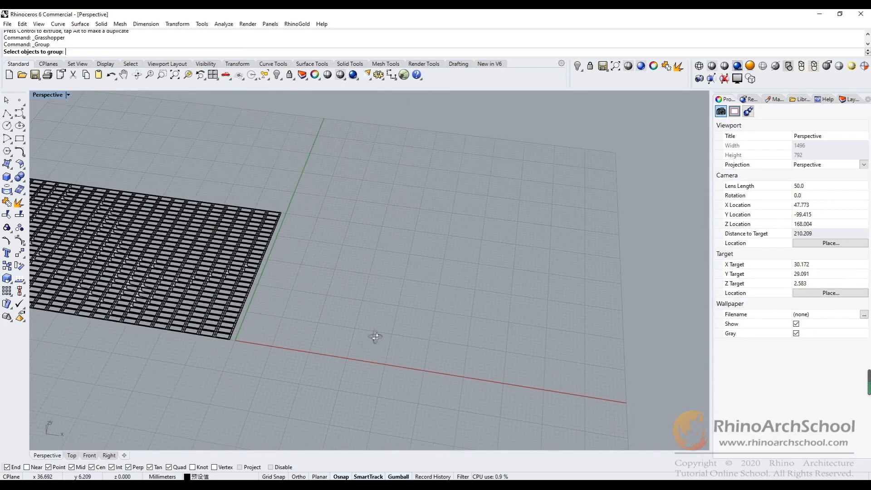
left_click(20, 139)
left_click(275, 345)
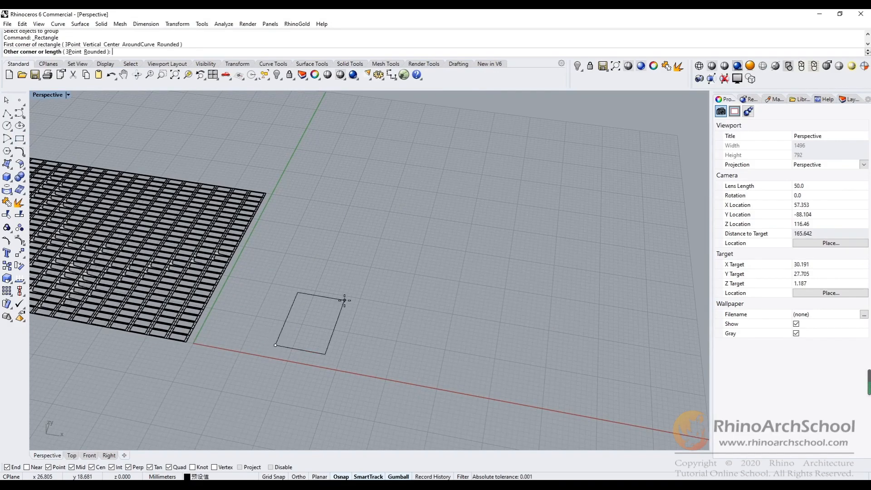
left_click(338, 330)
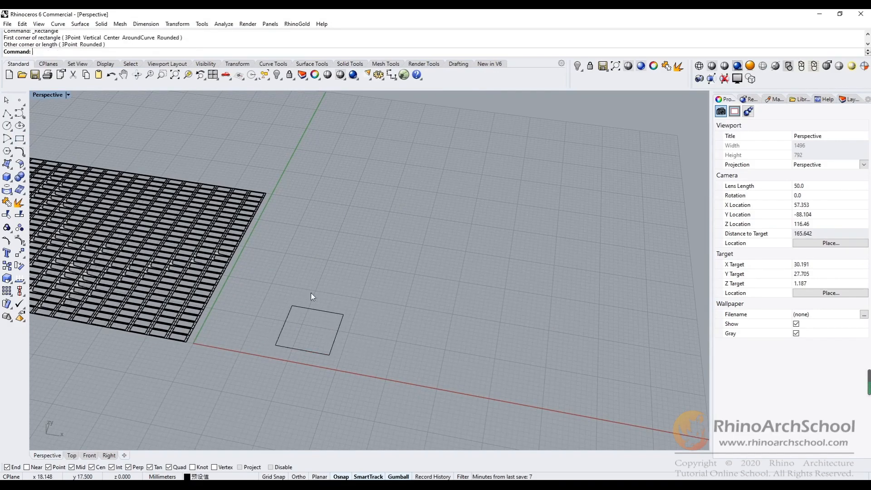
Step: Extrude the rectangle vertically into a tall open box with the Solid option off
left_click_drag(250, 370, 251, 370)
left_click(10, 166)
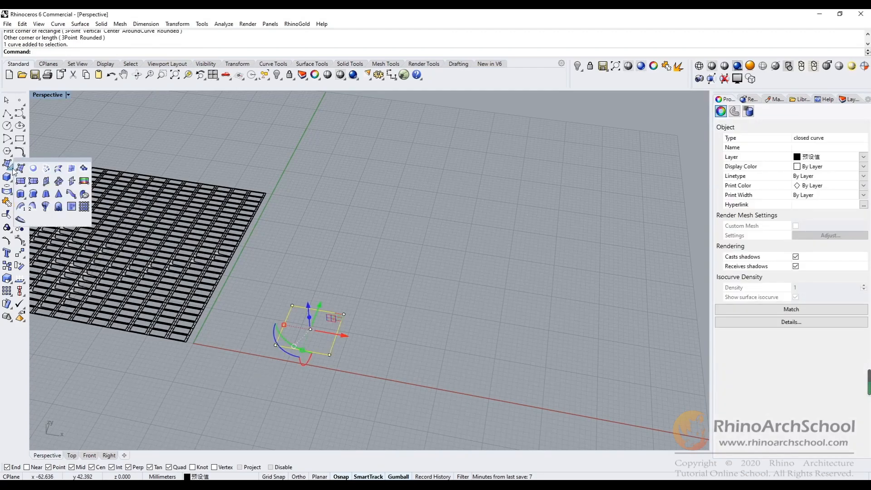
left_click(33, 181)
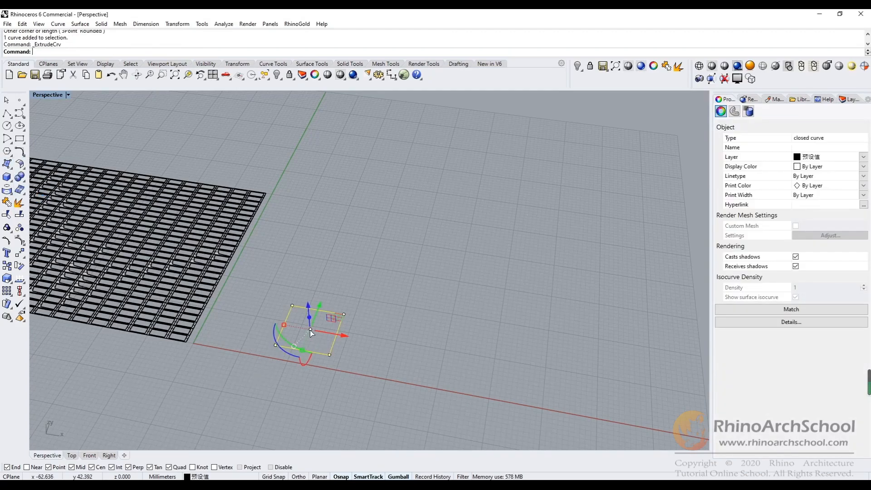
right_click_drag(302, 189, 308, 132)
left_click(307, 130)
right_click_drag(394, 186, 395, 210)
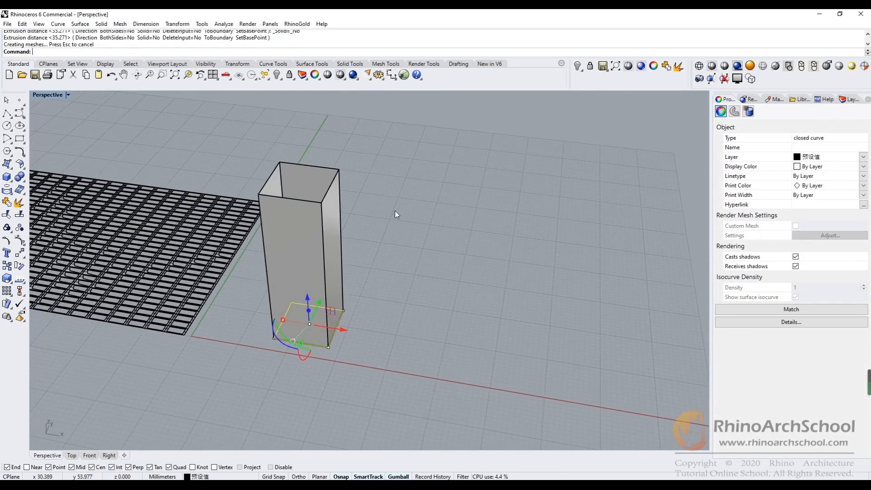
right_click_drag(374, 335, 208, 233)
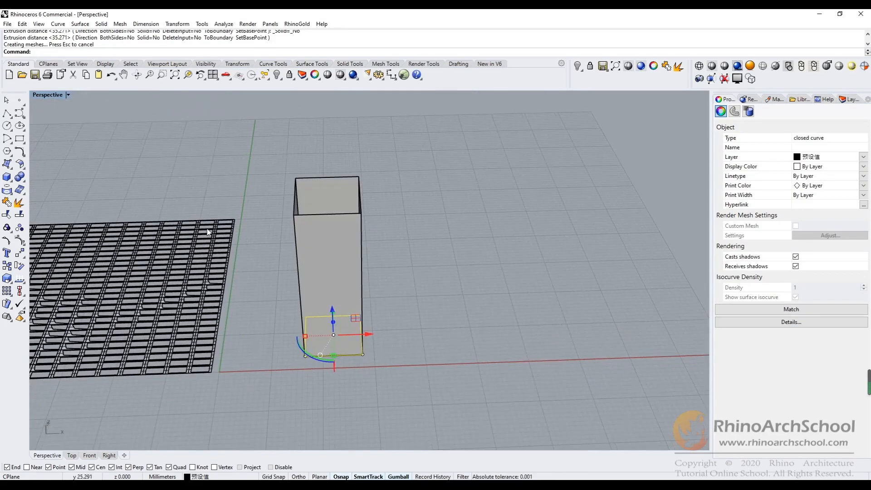
Step: Try to duplicate the top and vertical edges of the extruded box
left_click(10, 167)
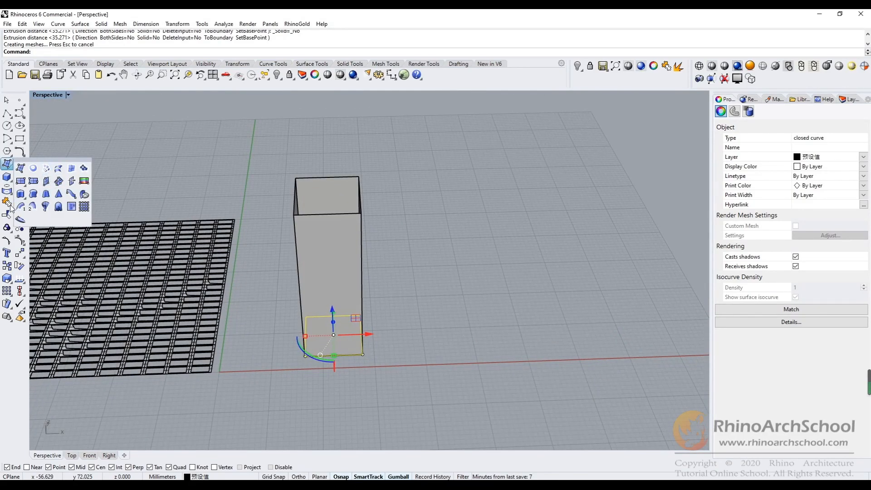
left_click(10, 182)
left_click(10, 192)
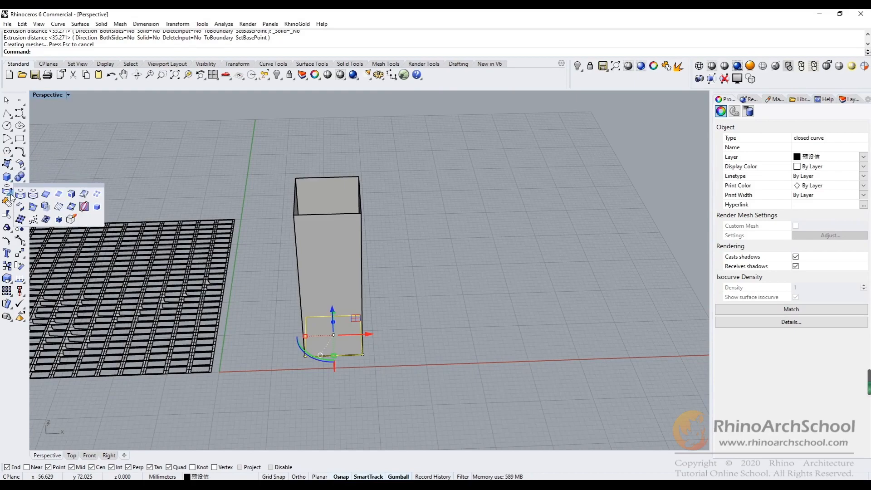
left_click(47, 196)
left_click_drag(444, 144, 270, 256)
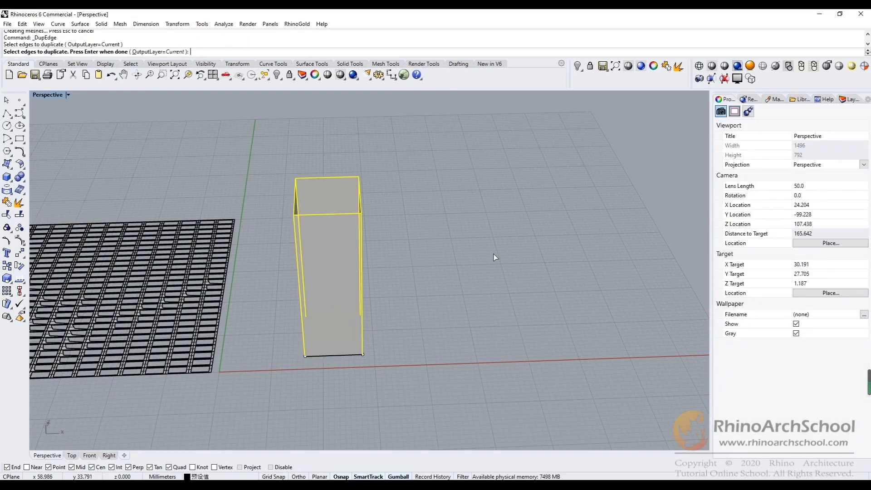
key("Return")
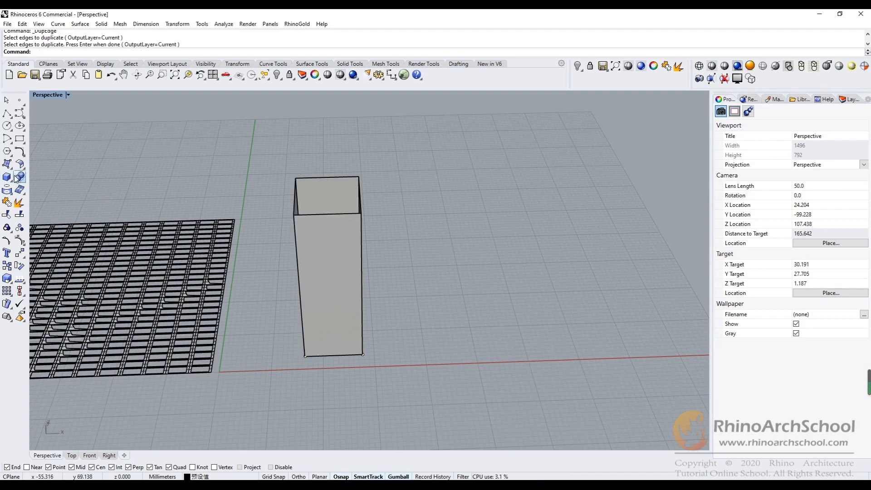
Step: Duplicate only the four top edges of the extruded box as curves
left_click(11, 192)
left_click(47, 197)
left_click_drag(255, 147, 430, 247)
key("Return")
Step: Join the four duplicated top edges into one closed curve
left_click(429, 274)
left_click_drag(268, 156, 422, 229)
key("Return")
left_click(16, 204)
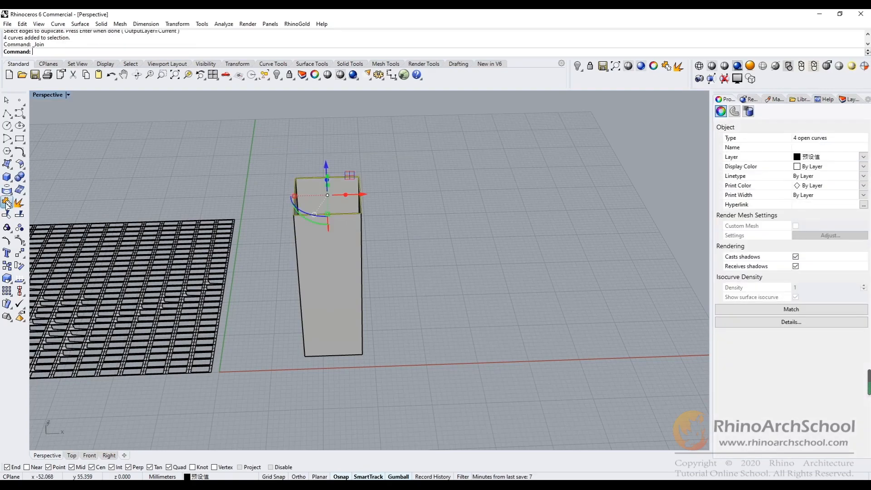
right_click_drag(345, 197, 427, 220)
left_click(414, 257)
right_click_drag(422, 282, 431, 252, "shift")
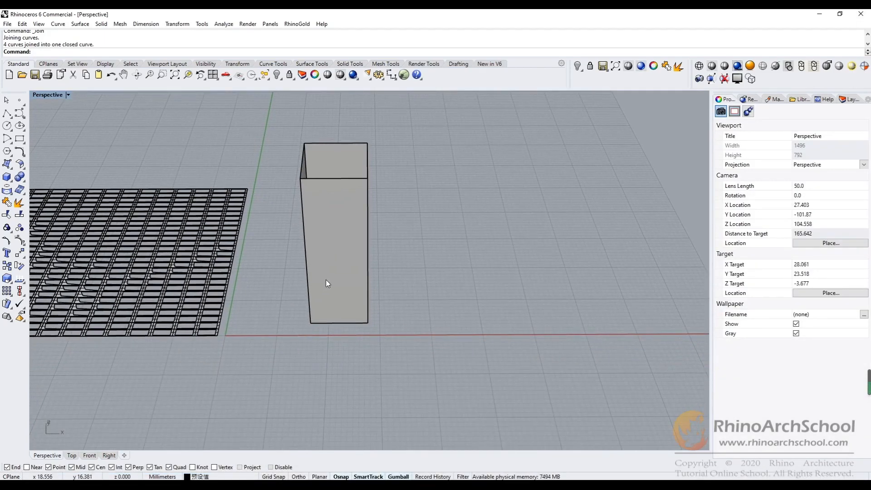
Step: Duplicate the bottom edges of the extruded box as curves
key("Escape")
left_click_drag(236, 347, 401, 309)
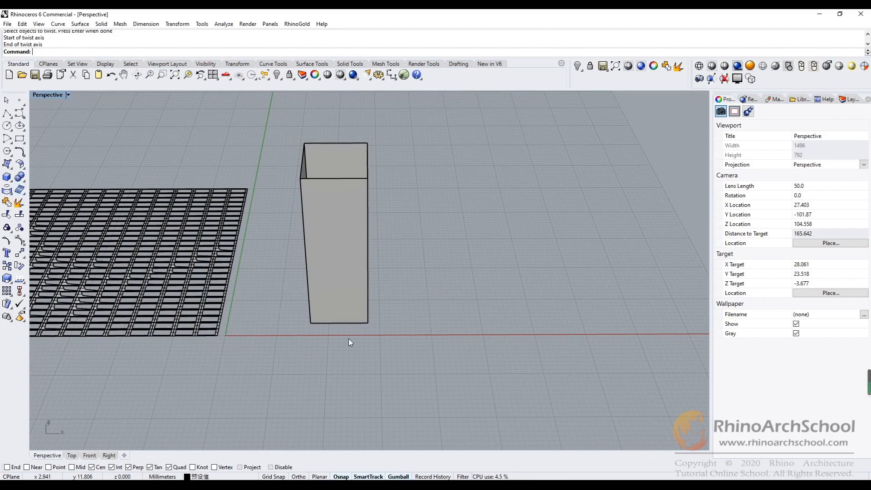
left_click(13, 196)
left_click(45, 194)
left_click_drag(271, 365, 461, 270)
key("Return")
key("Escape")
Step: Try to twist the extruded box about a vertical axis from the centre of its top outline to the centre of its base
right_click_drag(386, 306, 461, 268)
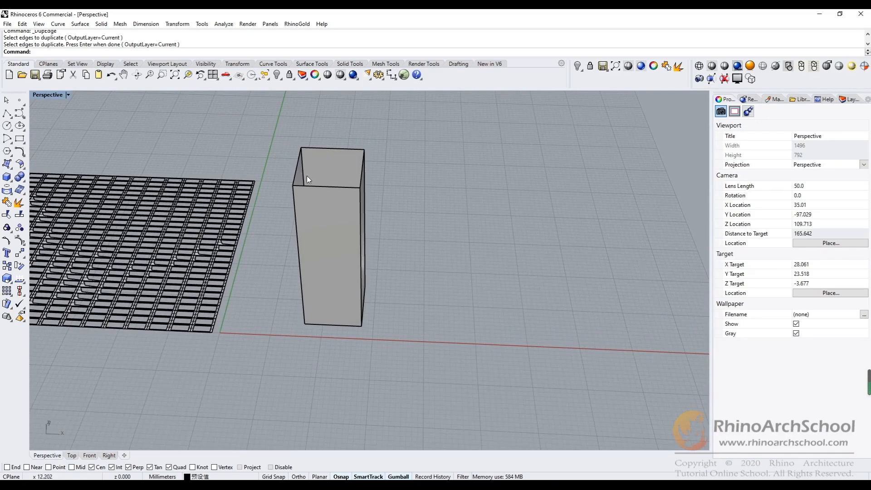
right_click_drag(346, 257, 333, 288)
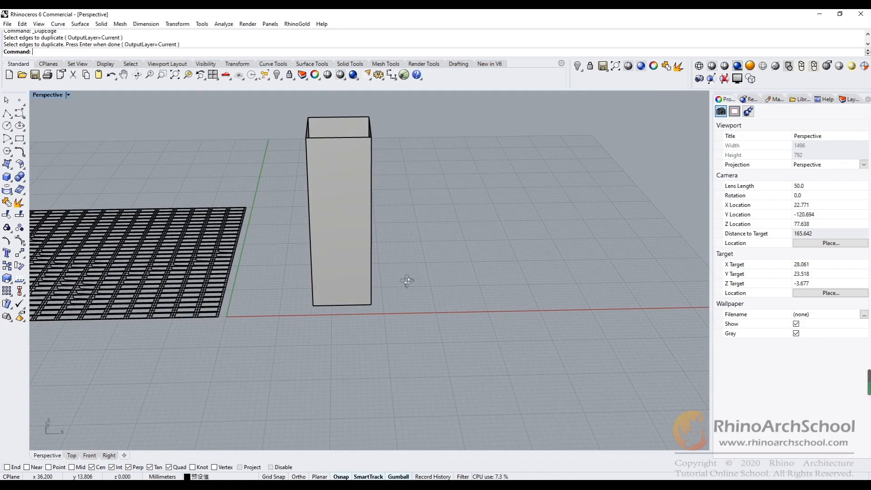
right_click_drag(411, 282, 401, 291)
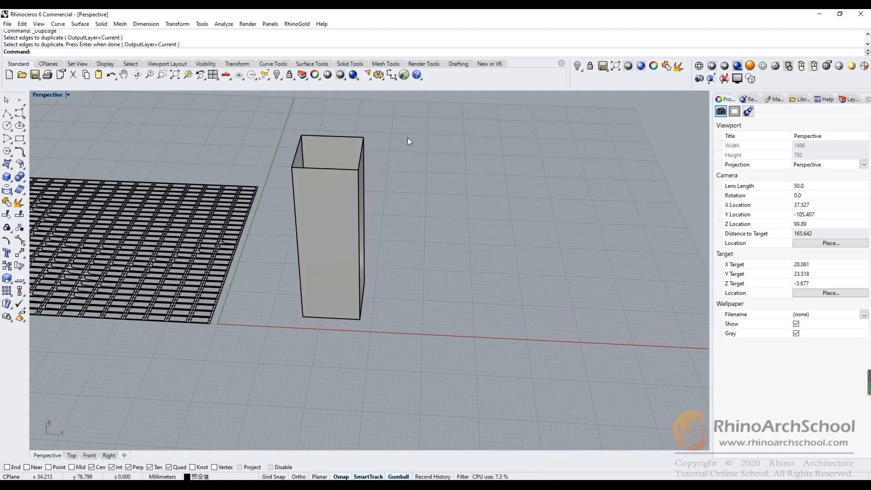
right_click_drag(412, 136, 380, 147)
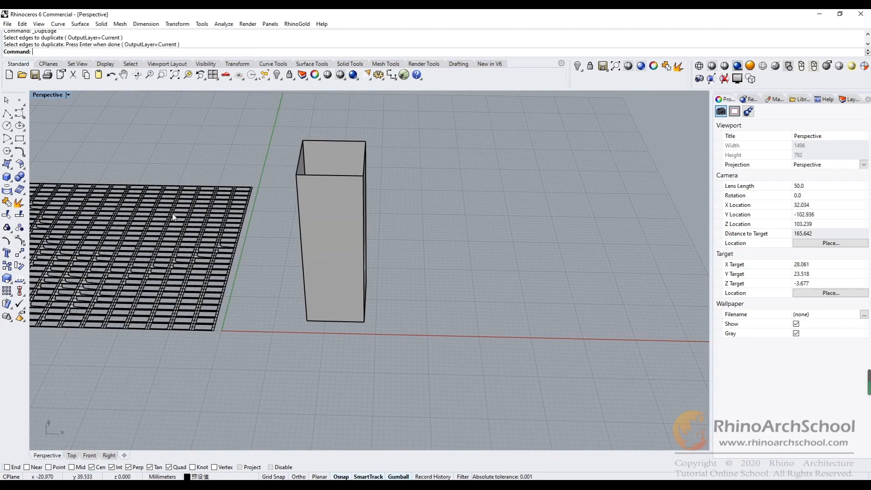
left_click(22, 256)
left_click(68, 300)
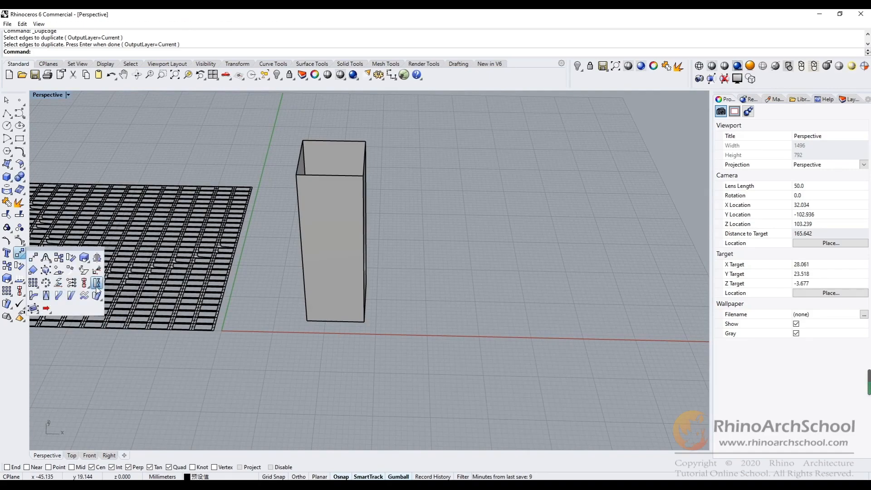
left_click(365, 204)
key("Return")
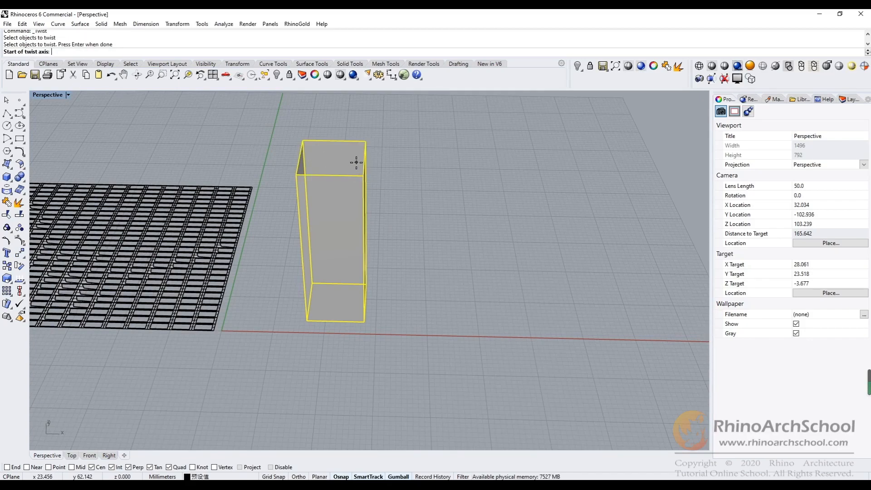
left_click(332, 158)
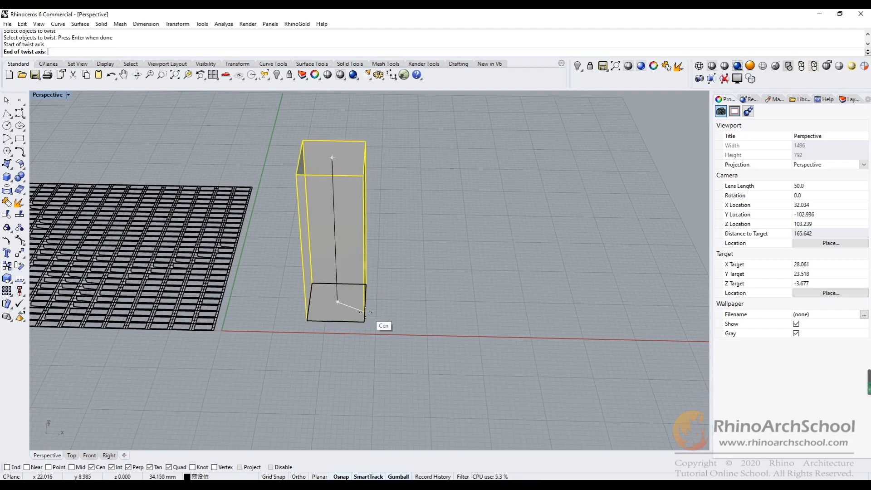
left_click(338, 302)
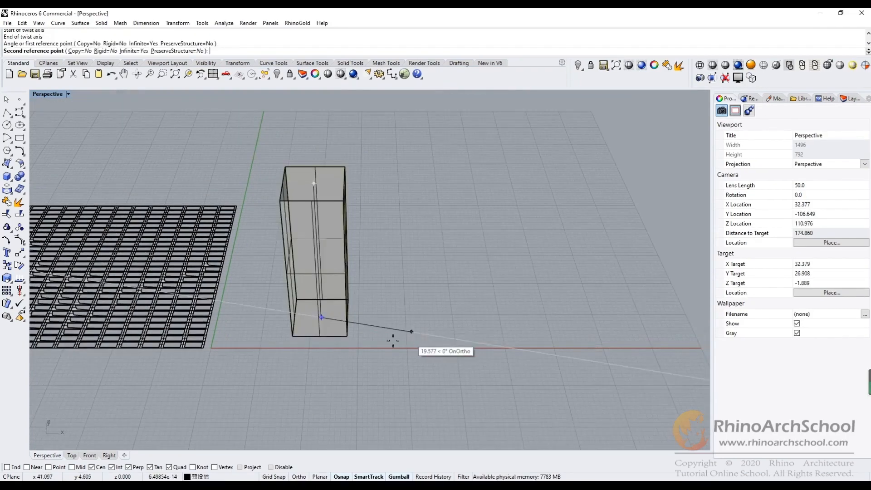
left_click(395, 347)
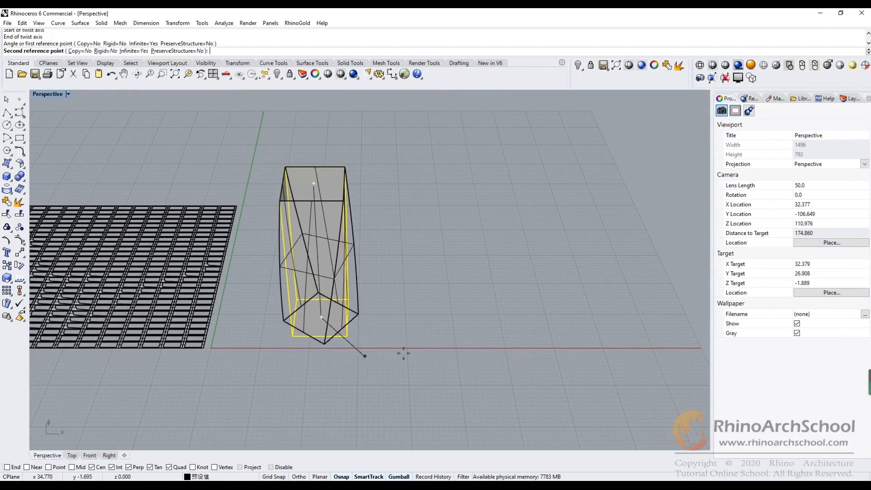
left_click(394, 342)
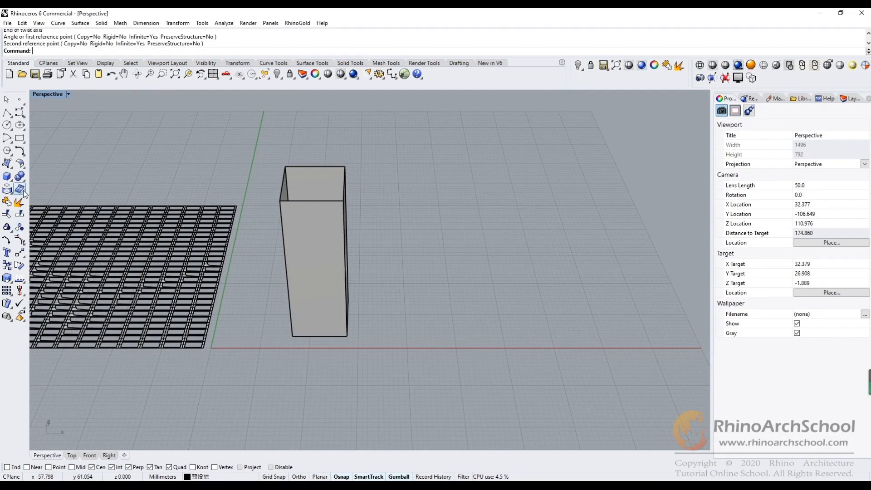
Step: Twist the extruded box about a vertical axis from its top outline's centre to its base centre, with Infinite=Yes
left_click(21, 254)
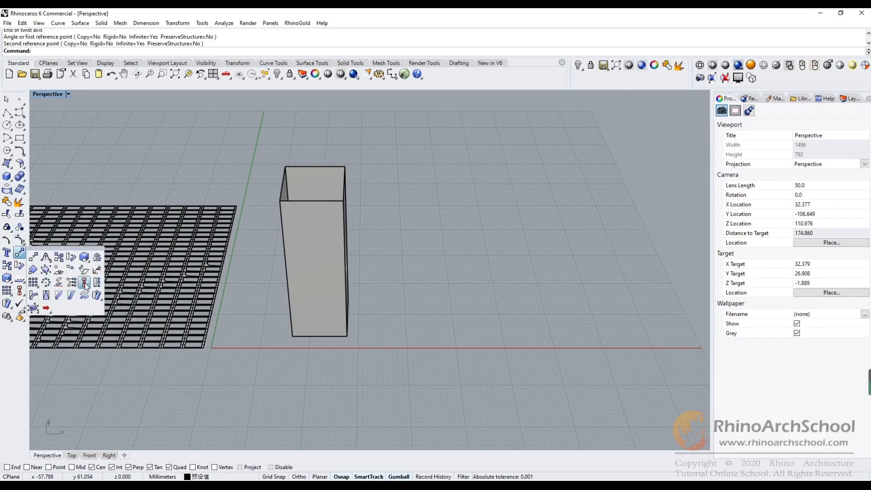
left_click(84, 297)
left_click(321, 253)
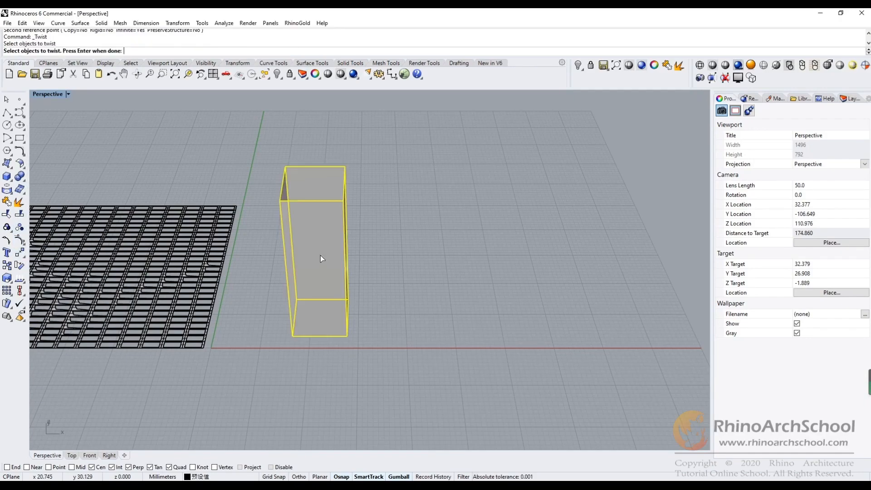
key("Return")
left_click(338, 191)
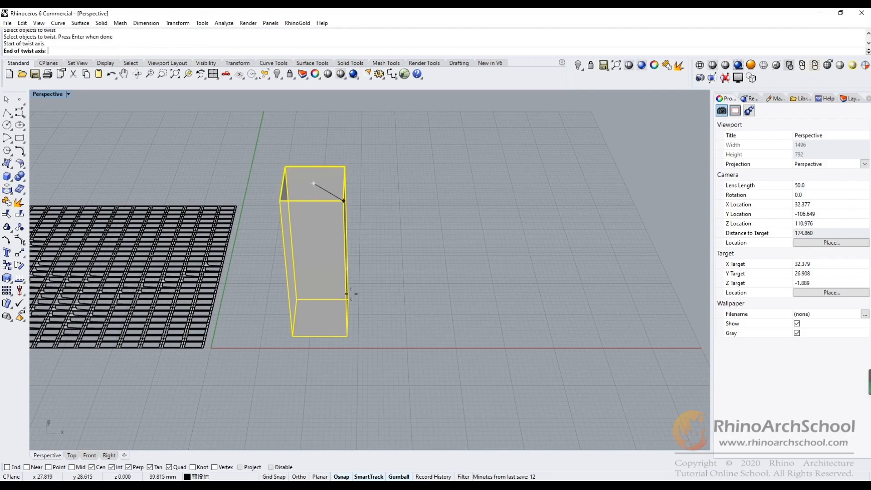
left_click(341, 327)
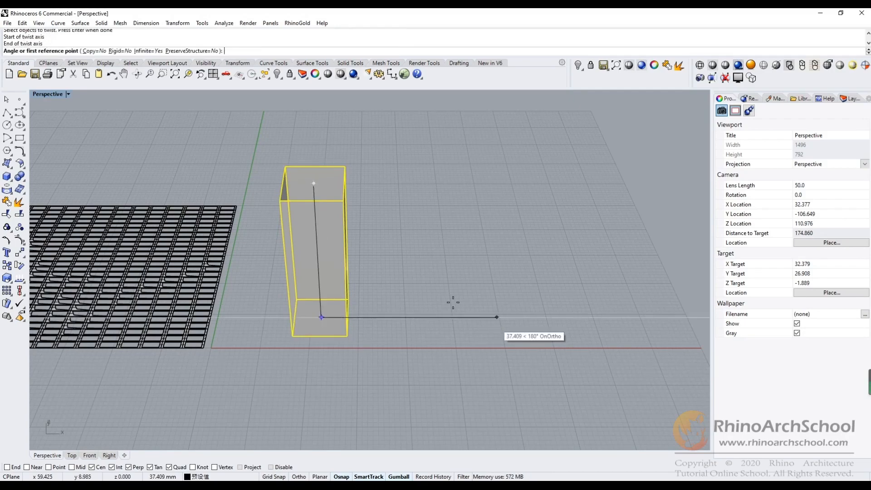
left_click(146, 50)
left_click(146, 50)
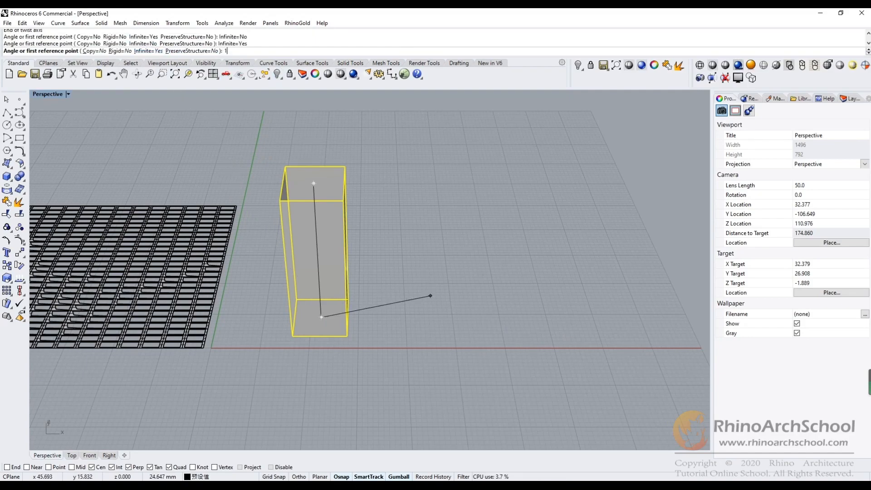
key("Return")
right_click_drag(530, 304, 107, 186)
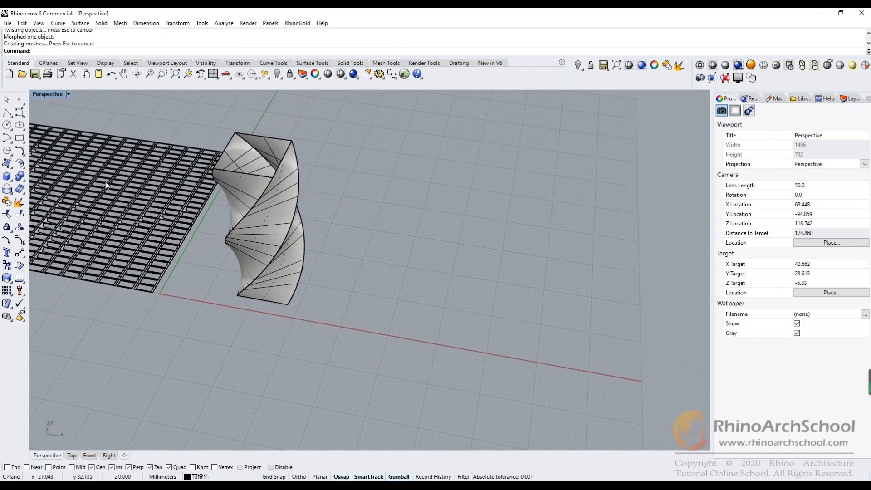
Step: Draw a circle of about 13 mm radius on the ground plane beside the twisted box
left_click(10, 125)
left_click(436, 303)
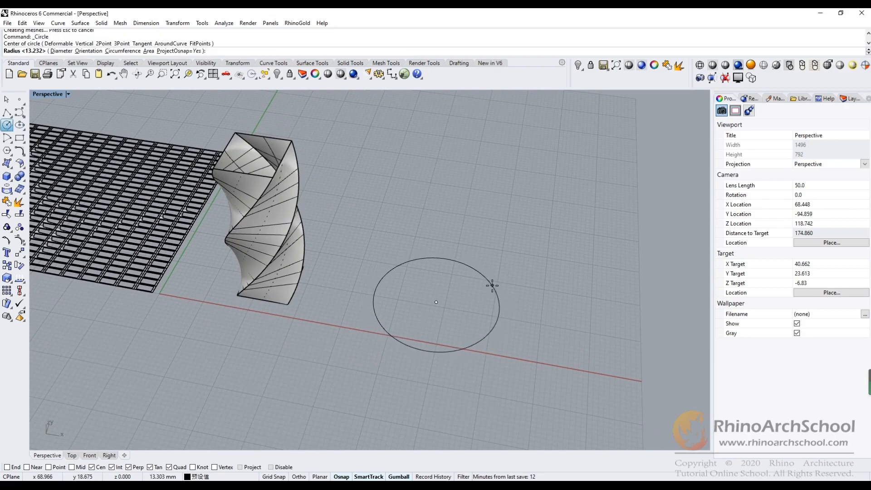
left_click(492, 286)
right_click_drag(371, 266, 376, 255)
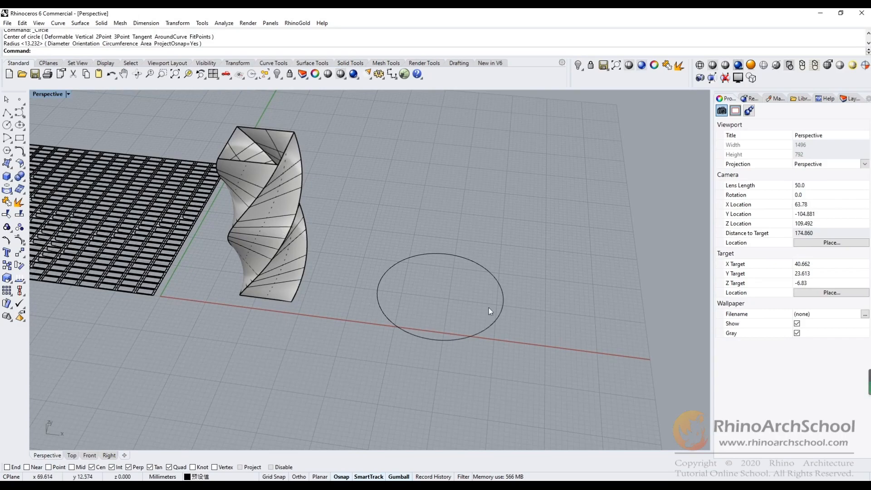
right_click_drag(456, 255, 314, 233)
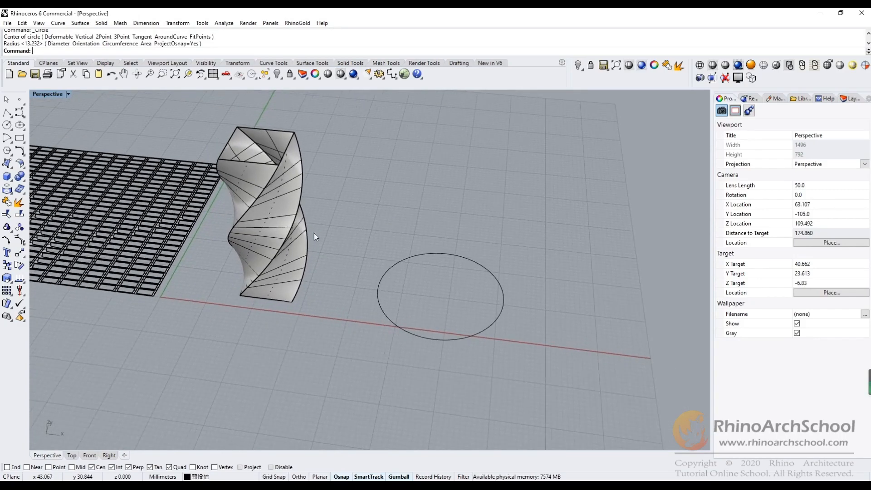
Step: Try to flow the twisted box along the circle from a top-centre to base-centre base line with Stretch=No
left_click(23, 255)
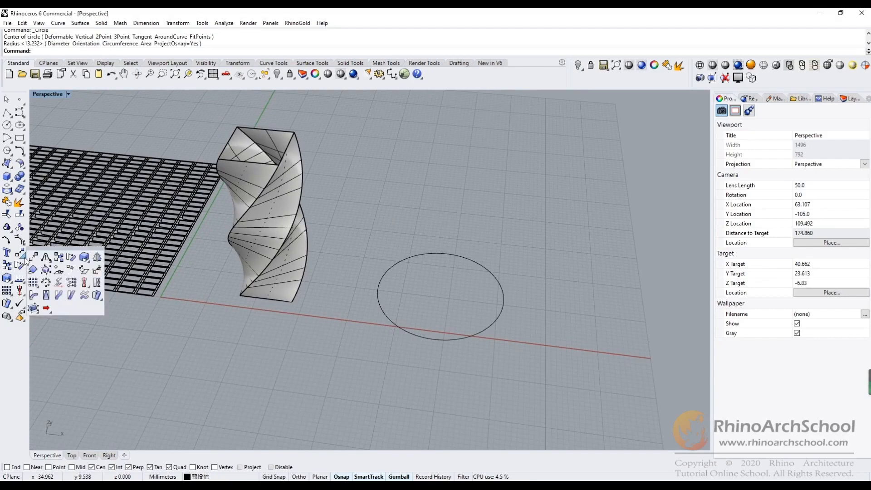
left_click(58, 295)
right_click_drag(399, 266, 434, 284, "shift")
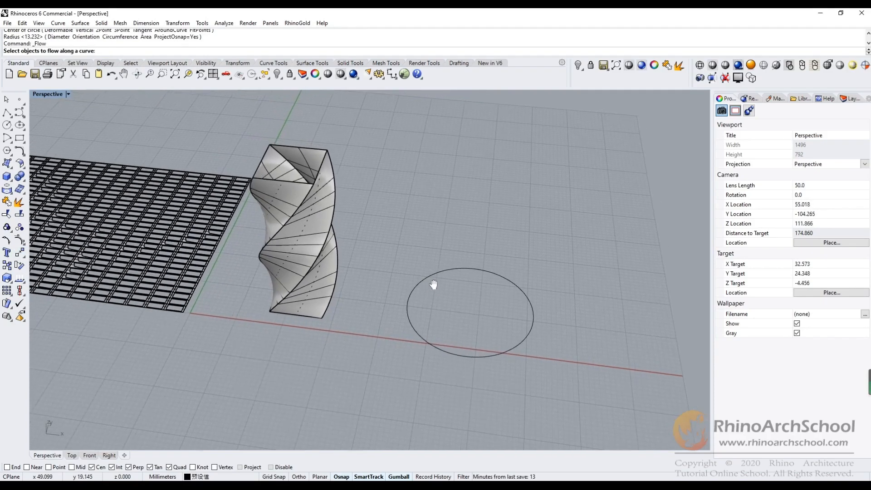
left_click(305, 240)
key("Return")
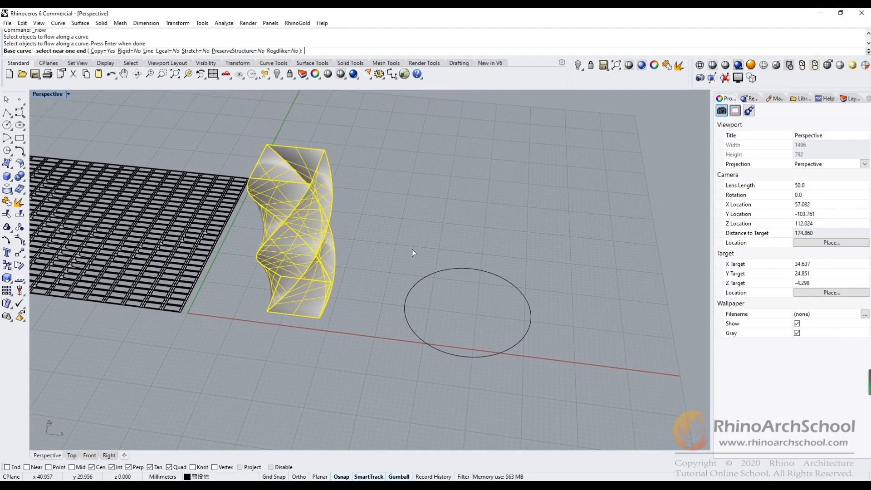
left_click(148, 51)
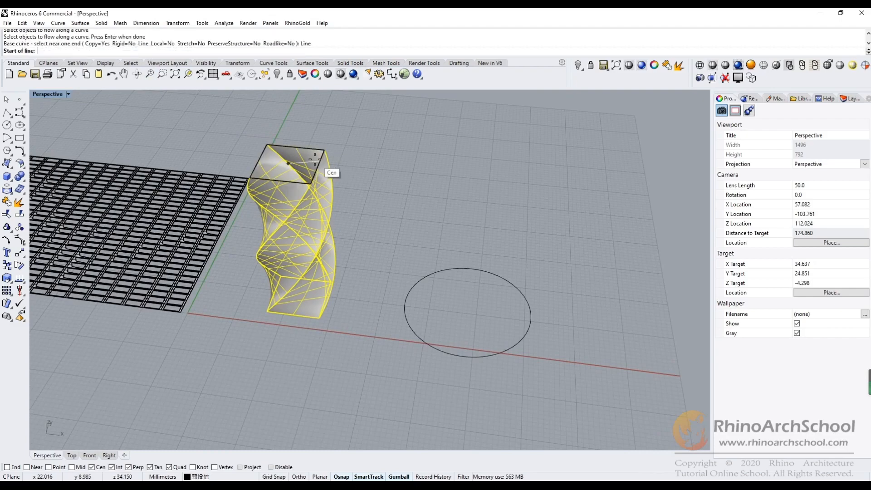
left_click(289, 163)
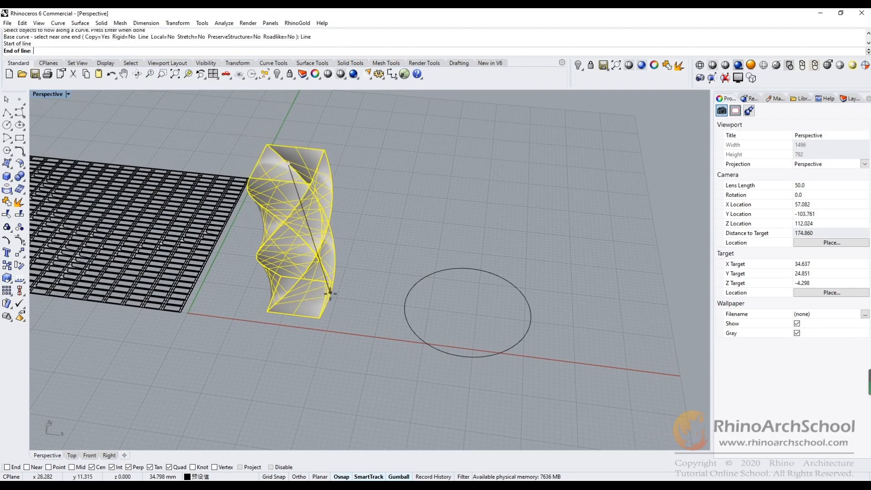
left_click(301, 313)
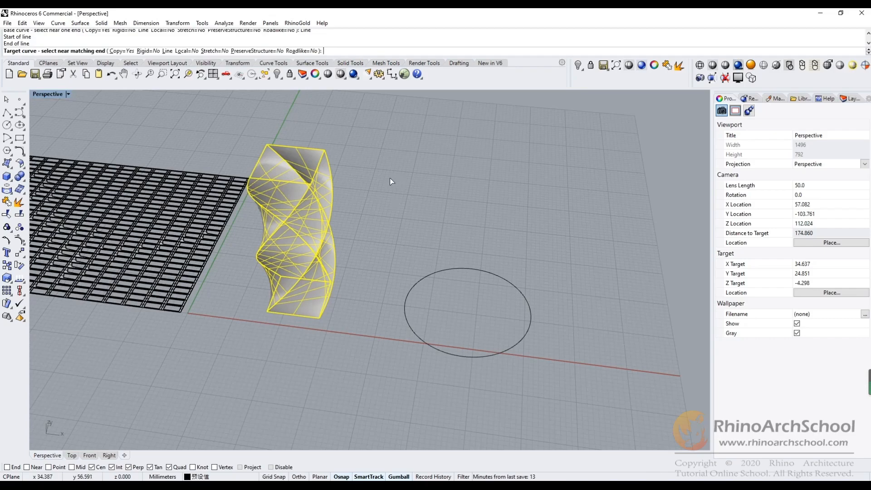
left_click(455, 269)
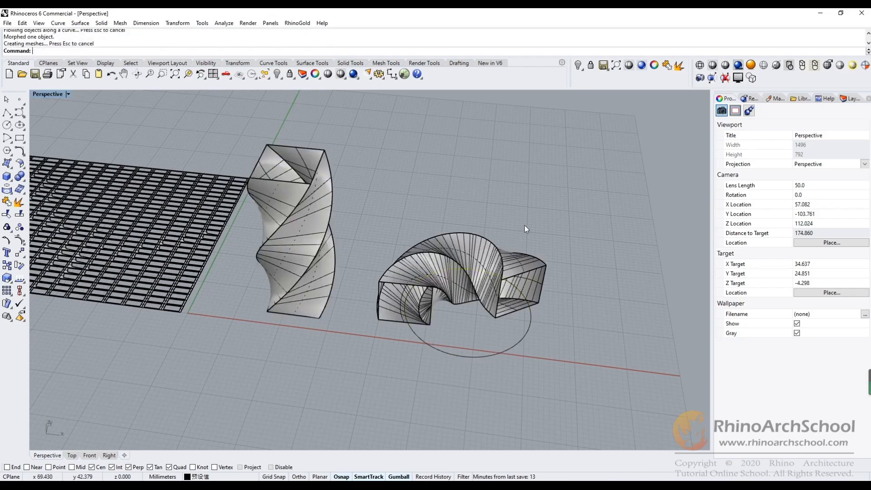
right_click_drag(542, 223, 362, 227)
key("ctrl+z")
Step: Flow the twisted box along the circle with Stretch=Yes, using a base line from its top centre to its base centre
right_click(412, 231)
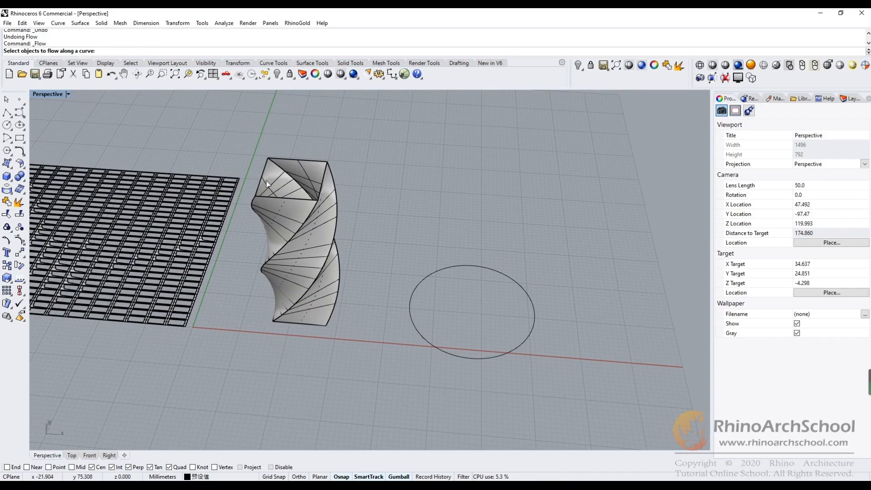
left_click(311, 262)
right_click(353, 219)
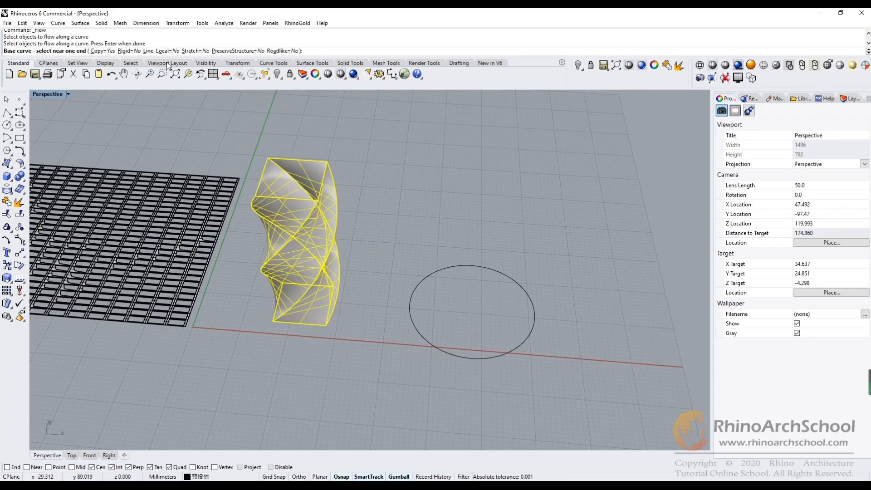
left_click(149, 51)
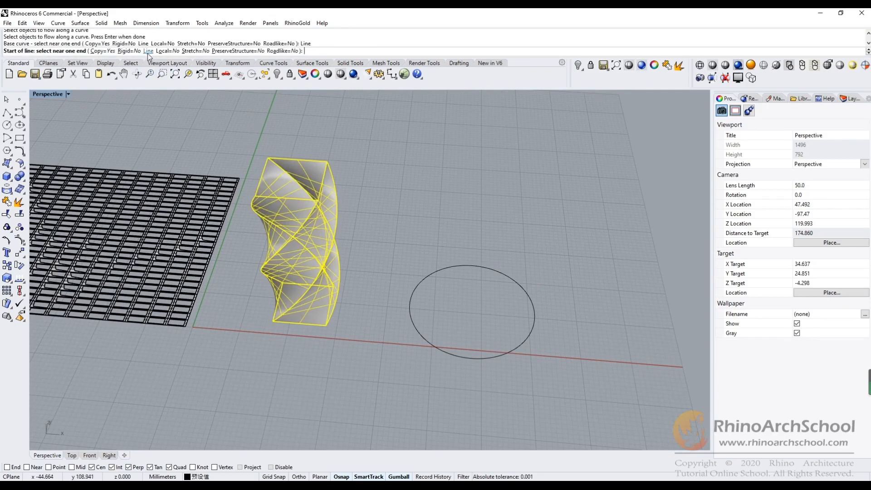
left_click(315, 184)
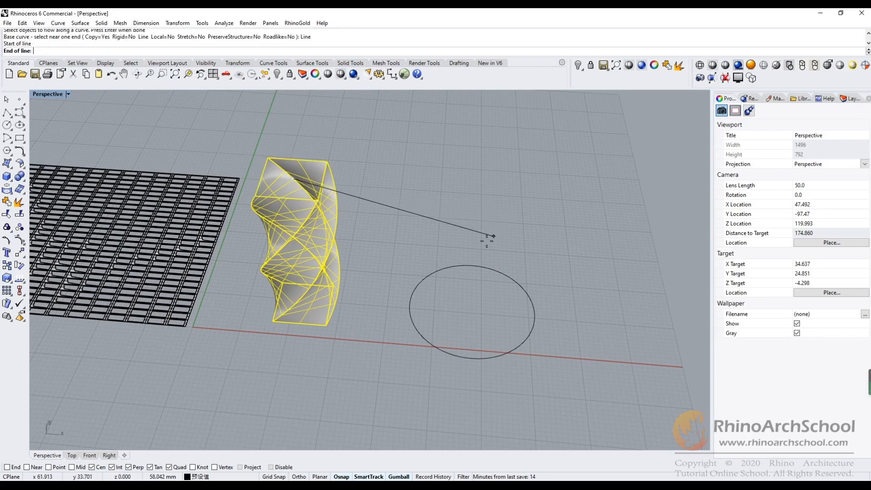
left_click(315, 322)
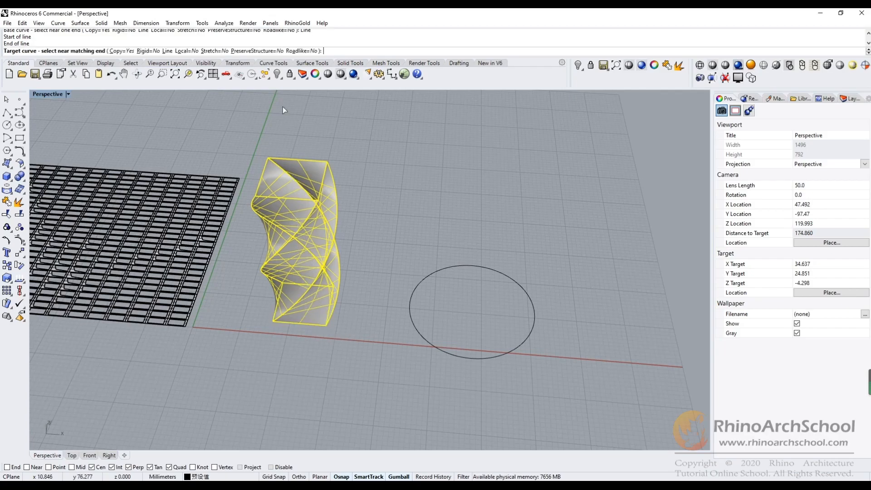
left_click(215, 50)
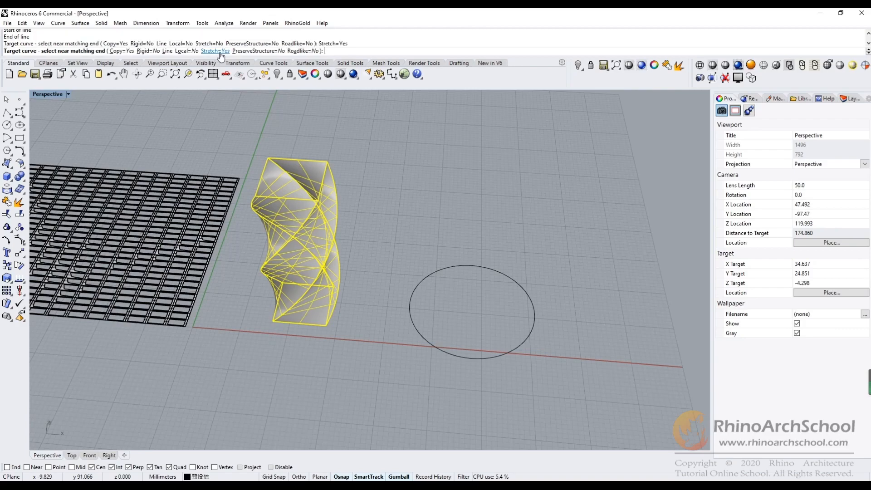
left_click(517, 282)
right_click_drag(610, 263, 535, 272)
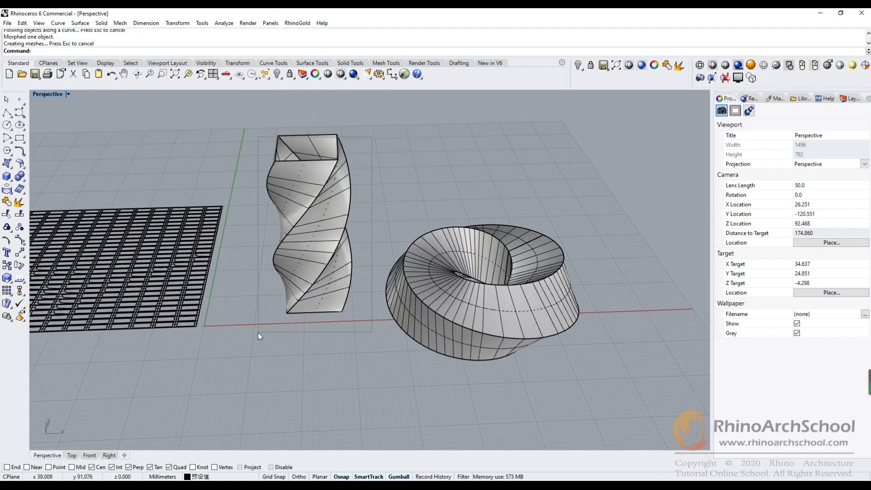
Step: Hide the original upright twisted box
left_click_drag(258, 333, 257, 333)
left_click(277, 74)
right_click_drag(513, 223, 563, 204)
Step: Move the twisted ring and its circle along the X axis towards the window grid and back along the Y axis
left_click_drag(587, 192, 380, 364)
right_click_drag(431, 333, 393, 334)
left_click_drag(507, 290, 379, 289)
right_click_drag(379, 288, 336, 272)
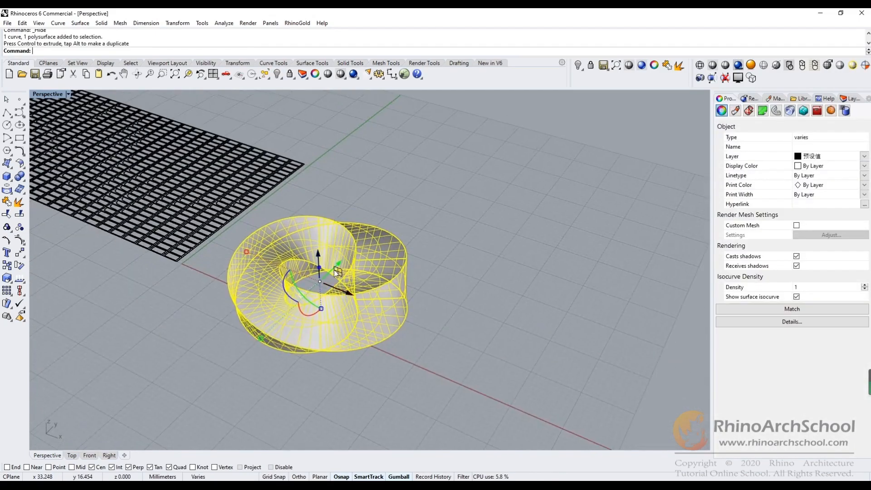
left_click_drag(333, 268, 391, 217)
left_click(526, 304)
right_click_drag(527, 303, 484, 319)
mouse_move(440, 360)
right_mouse_down()
mouse_move(431, 291)
mouse_move(434, 369)
right_mouse_up()
right_click_drag(570, 332, 467, 347, "shift")
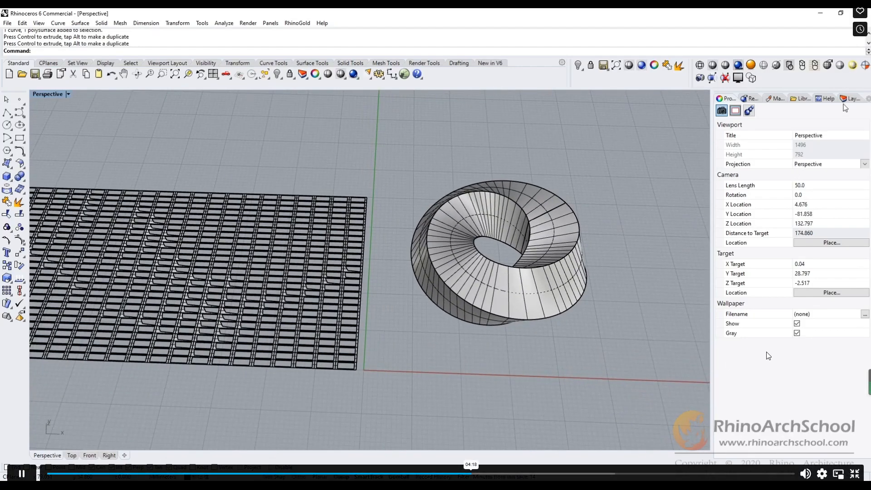
Step: Assign the twisted ring and its circle to the red layer 图层 01
right_click_drag(600, 200, 591, 202)
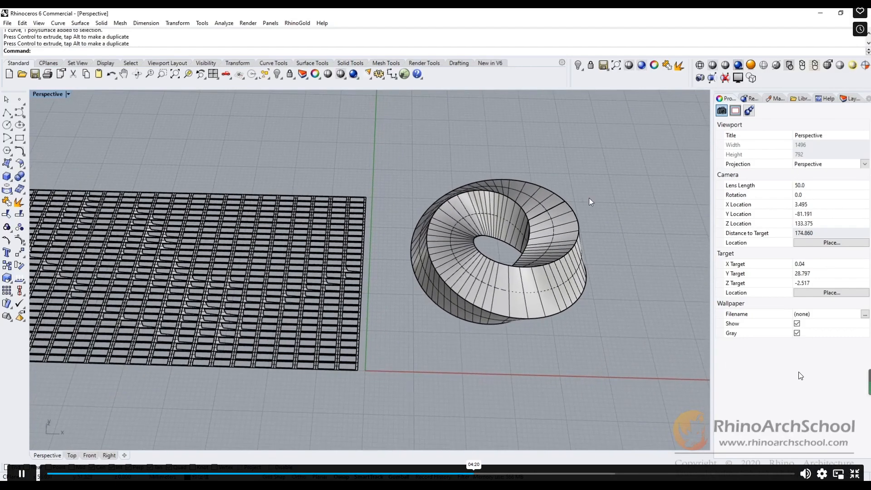
left_click_drag(587, 177, 408, 340)
left_click(307, 79)
left_click(316, 92)
left_click(410, 217)
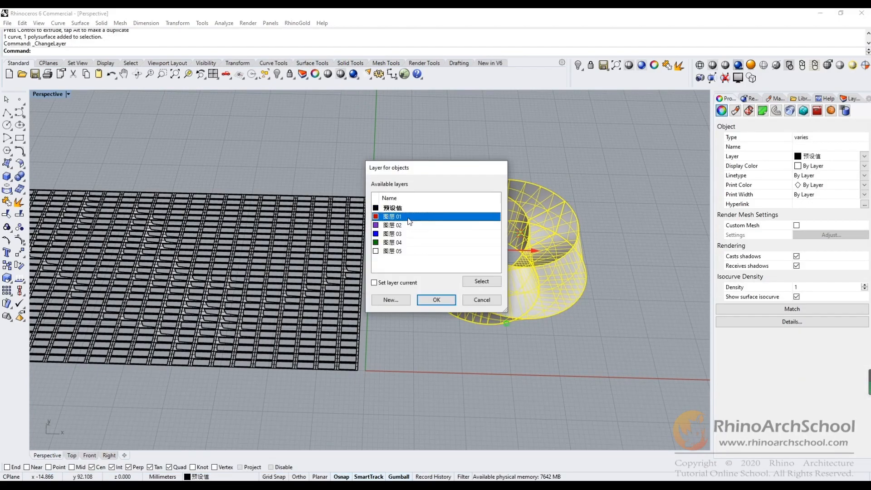
left_click(436, 300)
right_click_drag(599, 295, 453, 299)
right_click_drag(213, 282, 318, 289, "shift")
left_click(295, 278)
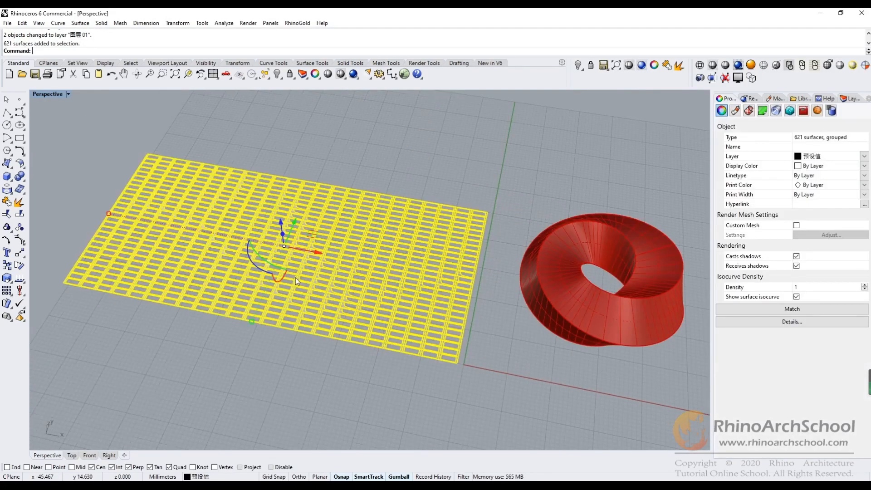
right_click_drag(508, 311, 410, 302, "shift")
right_click_drag(596, 286, 586, 327)
left_click(370, 274)
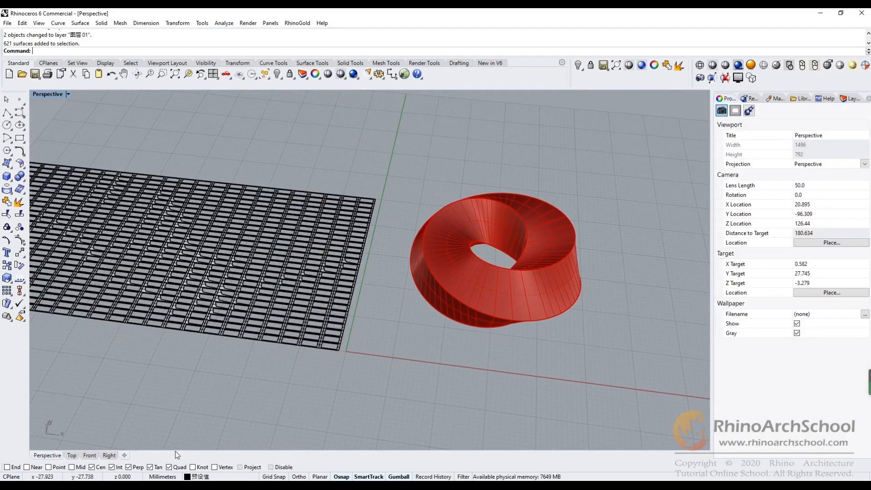
right_click_drag(381, 327, 459, 336, "shift")
Step: Flow the grouped window grid onto the ring's inner front surface, using a base plane spanned between the grid's opposite corners
left_click(19, 252)
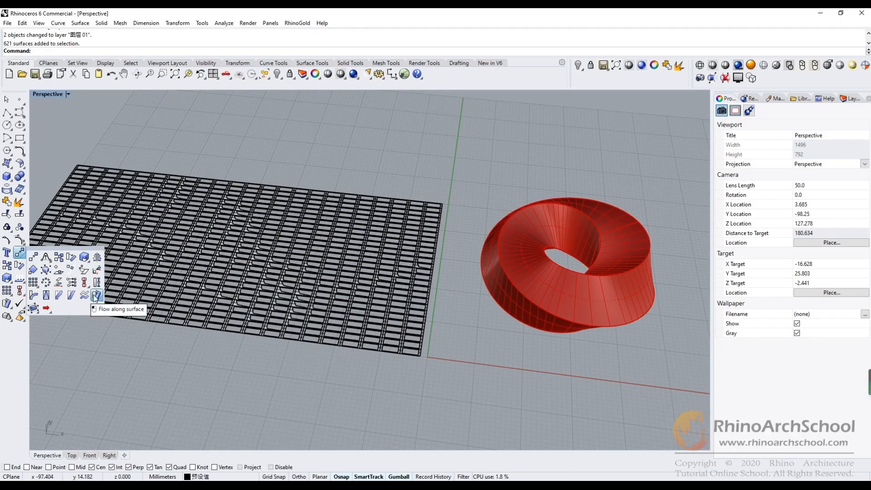
left_click(96, 295)
right_click_drag(175, 261, 274, 257, "shift")
left_click(274, 257)
key("Return")
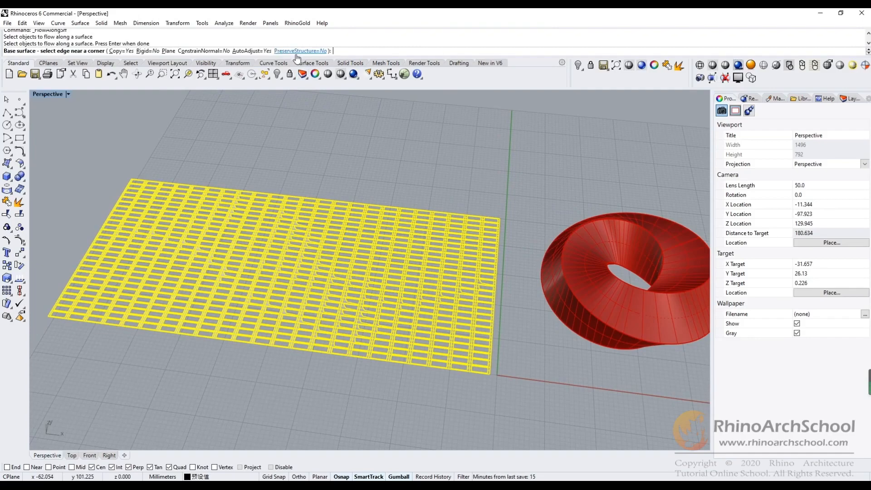
left_click(169, 51)
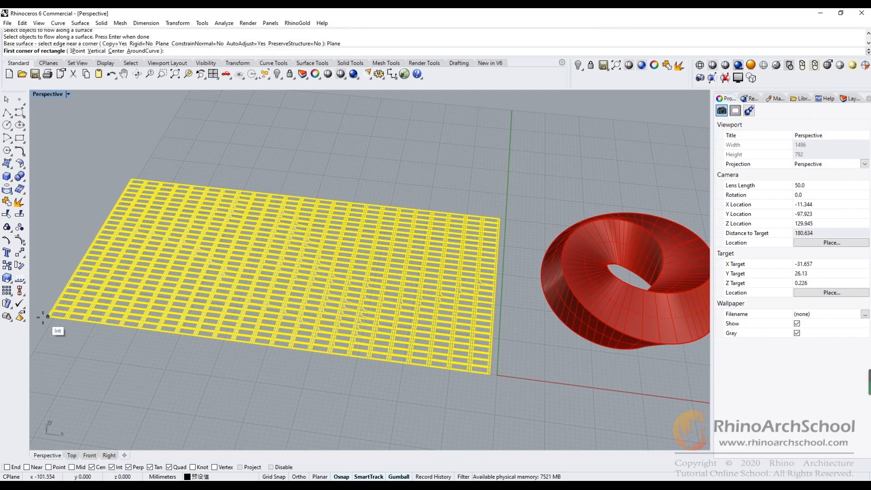
left_click(43, 317)
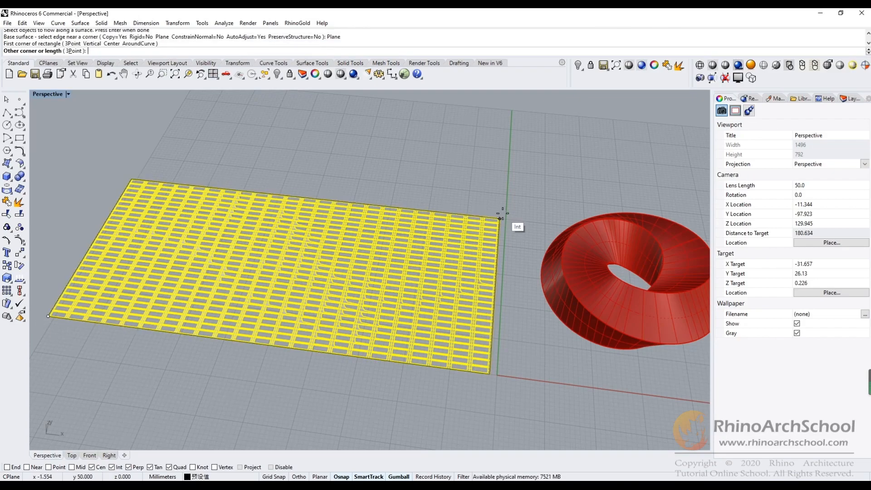
left_click(501, 218)
right_click_drag(546, 171, 430, 170, "shift")
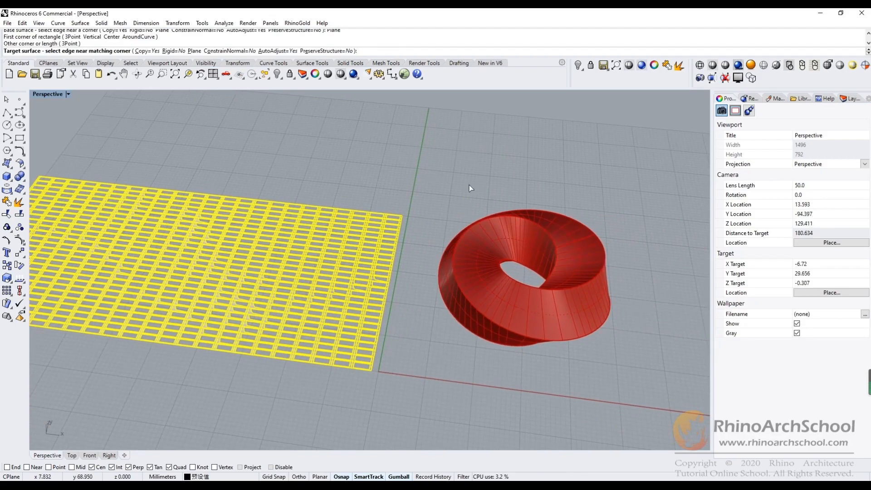
left_click(472, 275)
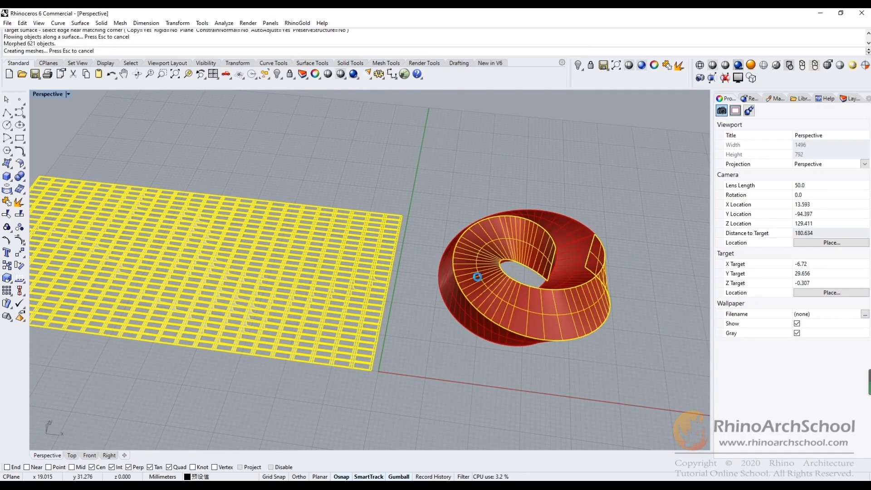
right_click_drag(181, 154, 467, 199, "shift")
left_click(657, 337)
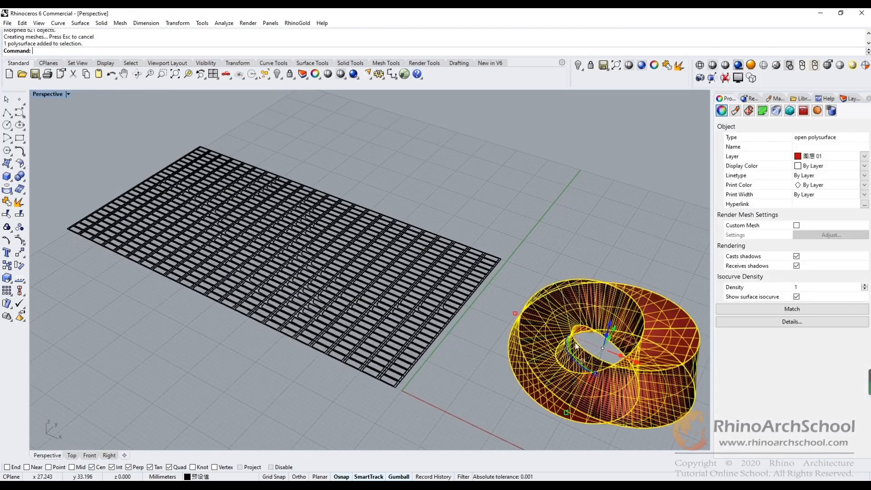
right_click_drag(485, 321, 517, 281)
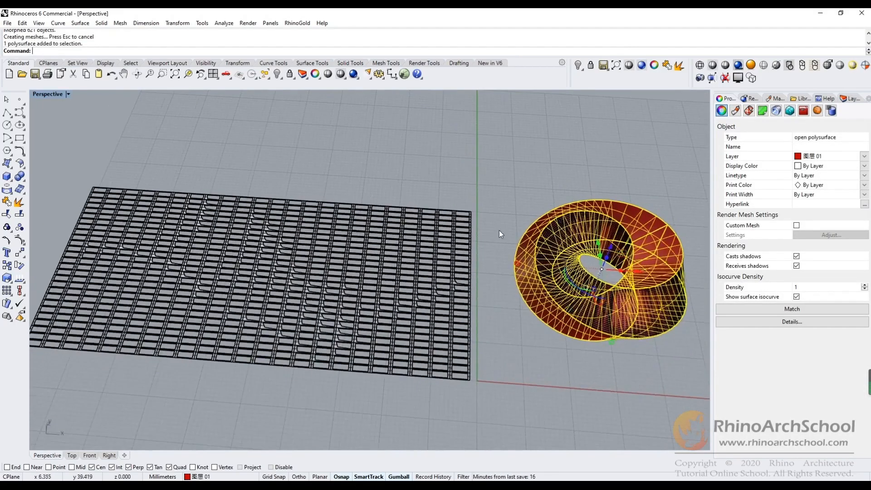
left_click(475, 249)
right_click(404, 181)
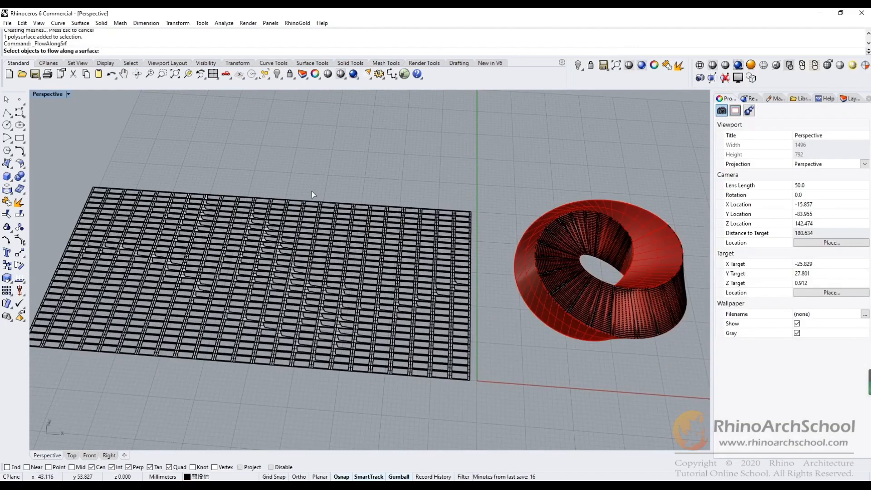
left_click(215, 231)
right_click(278, 187)
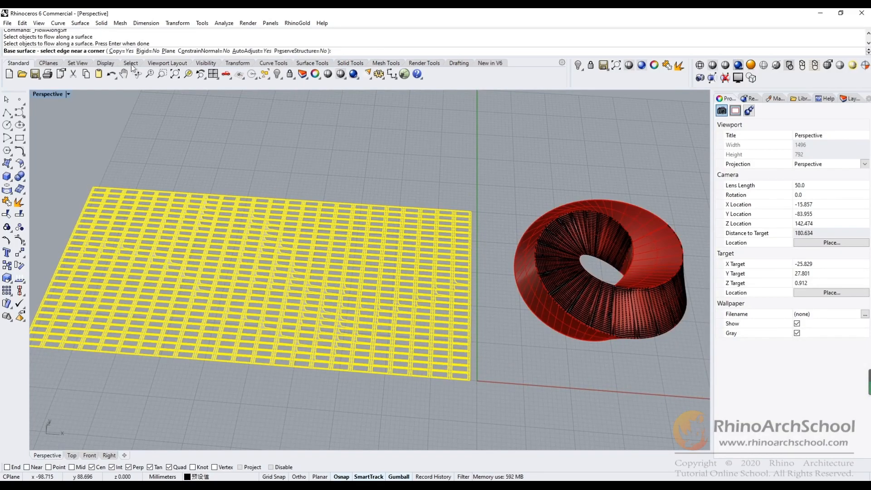
left_click(168, 51)
right_click_drag(72, 313, 89, 327, "shift")
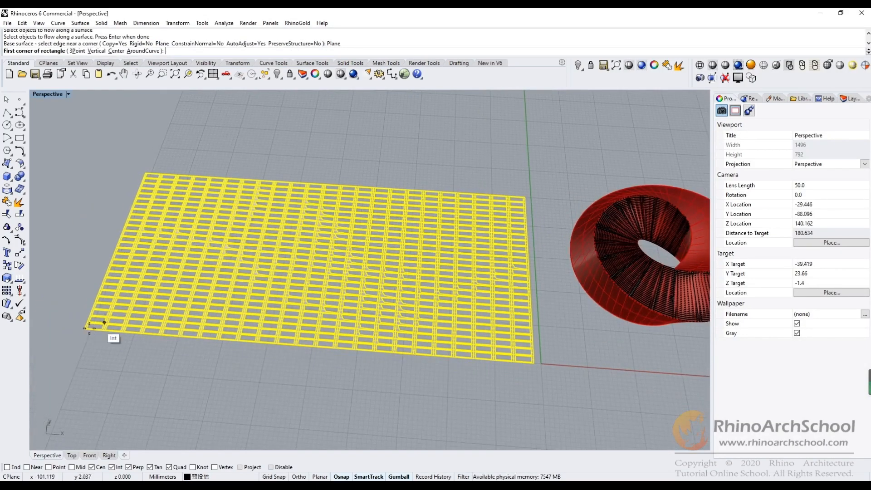
left_click(84, 329)
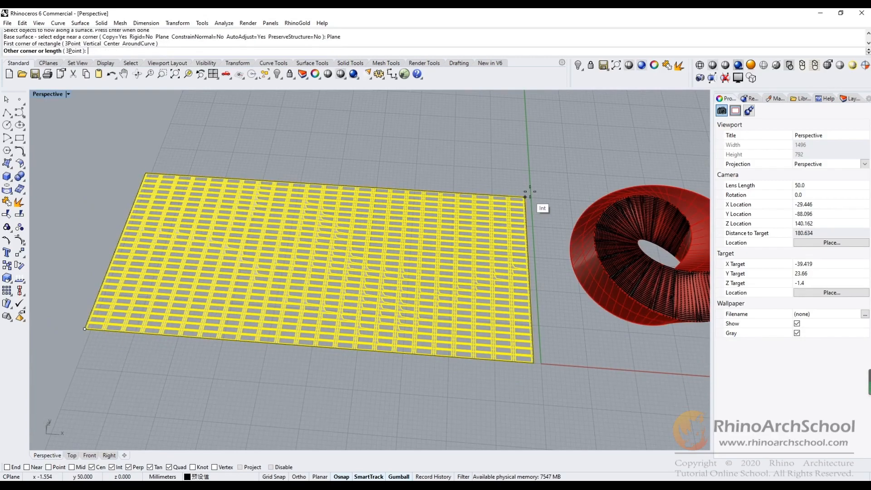
left_click(530, 191)
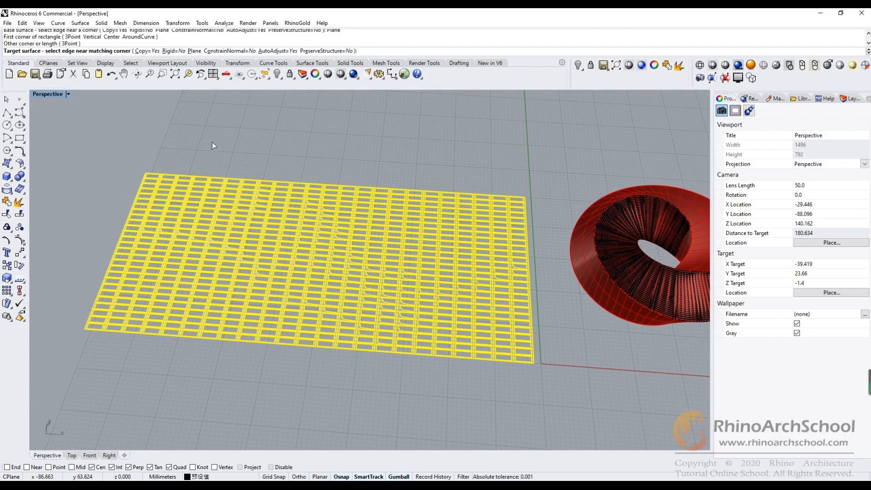
key("Escape")
left_click(302, 221)
key("Return")
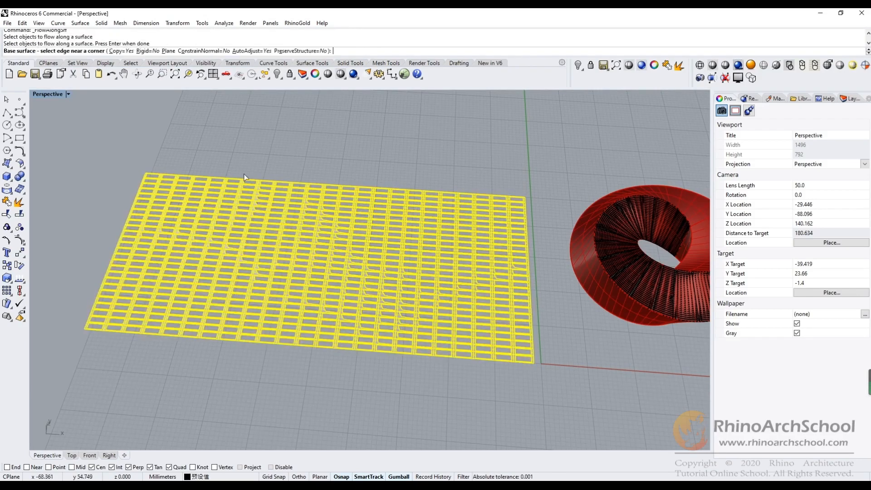
left_click(167, 51)
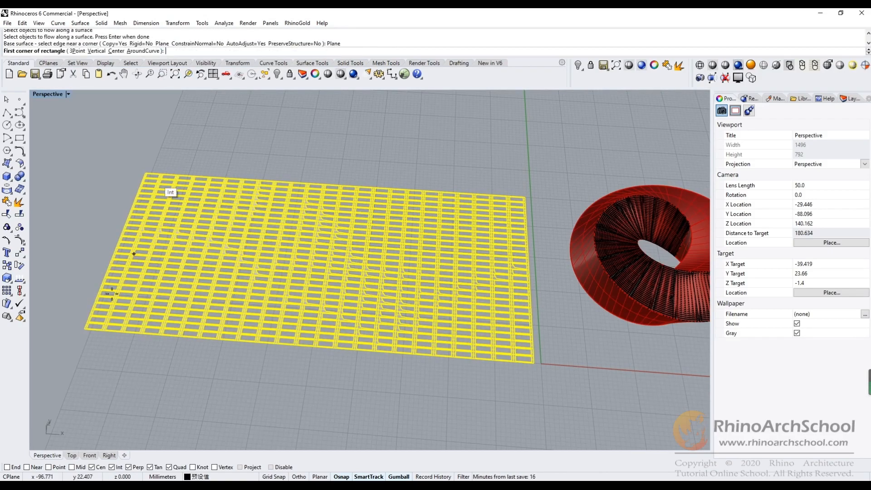
left_click(84, 329)
Step: Limit object snaps to End and flow the window grid from a corner-to-corner base plane onto the ring surface around the central opening
left_click(97, 446)
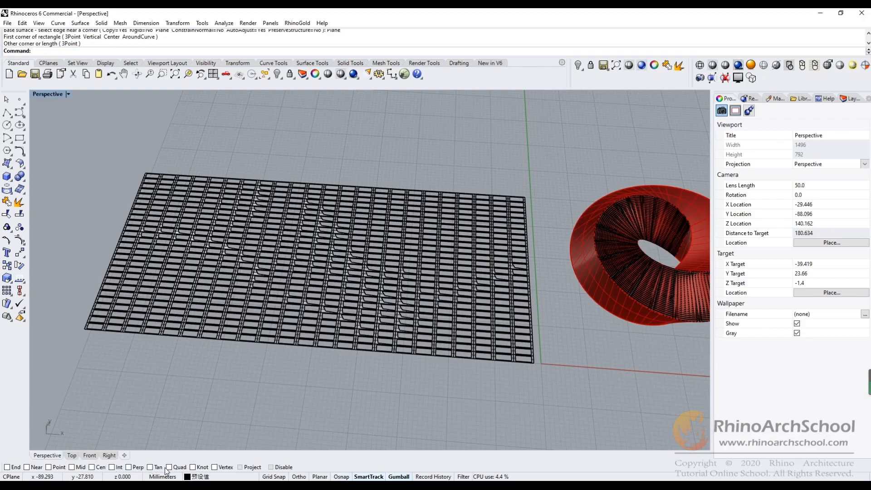
left_click(7, 467)
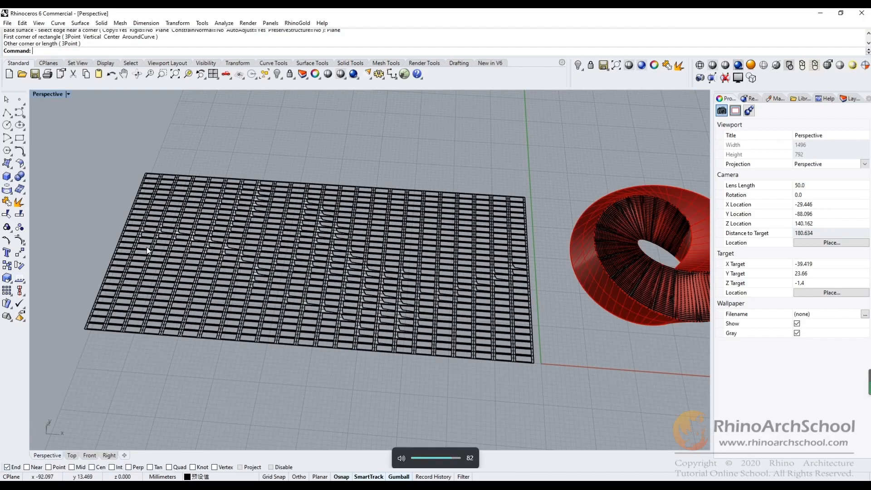
left_click(21, 253)
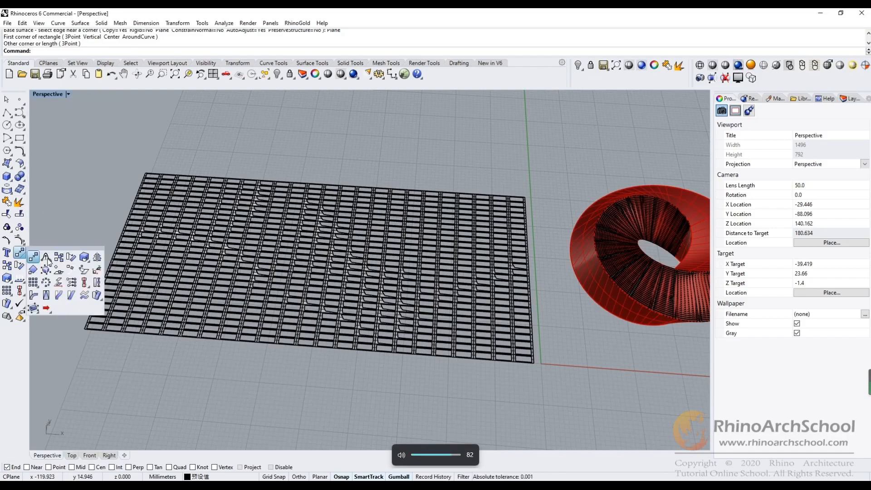
left_click(96, 296)
left_click(112, 296)
key("Return")
left_click(162, 51)
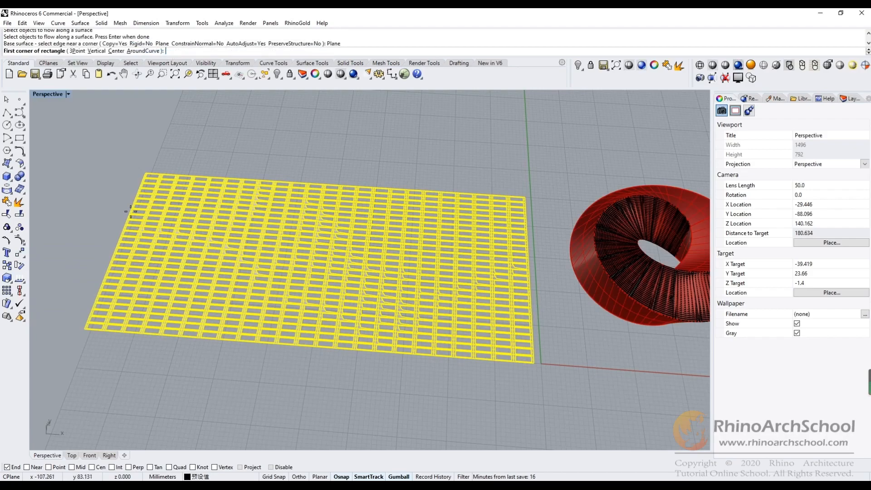
left_click(85, 329)
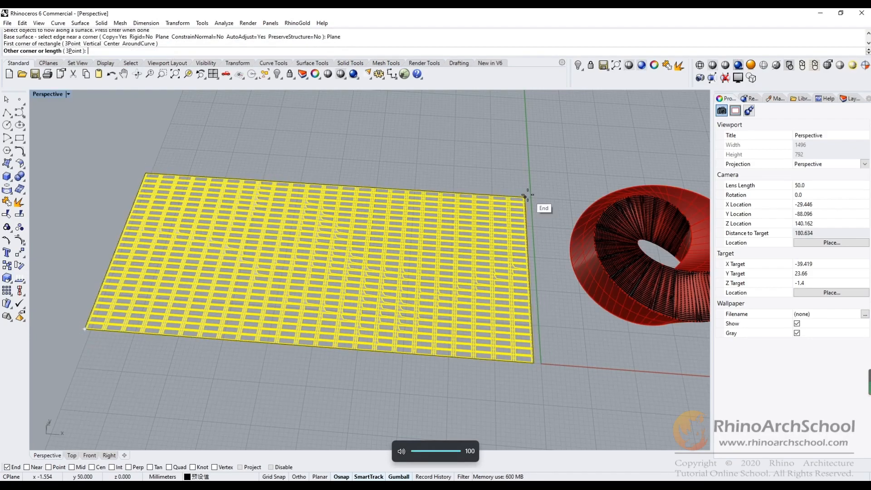
left_click(545, 199)
right_click_drag(545, 198, 422, 184, "shift")
left_click(448, 253)
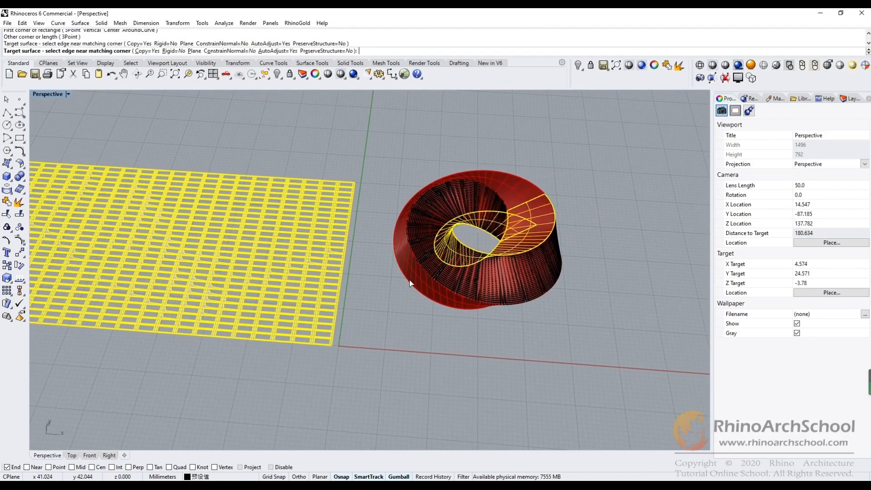
right_click_drag(477, 293, 610, 309, "shift")
Step: Flow the window grid onto the surface along the ring's outer edge, using a base plane between the grid's opposite corners
right_click(274, 178)
right_click_drag(217, 158, 291, 154, "shift")
left_click(245, 207)
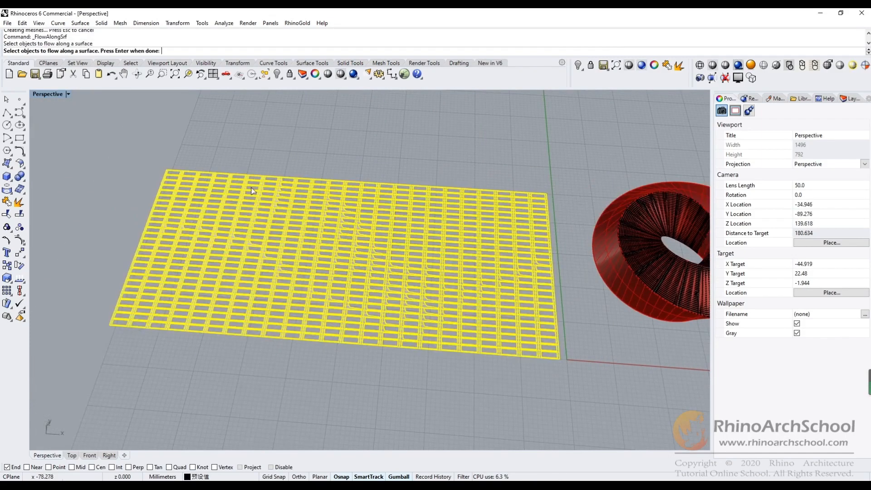
right_click(185, 236)
left_click(168, 51)
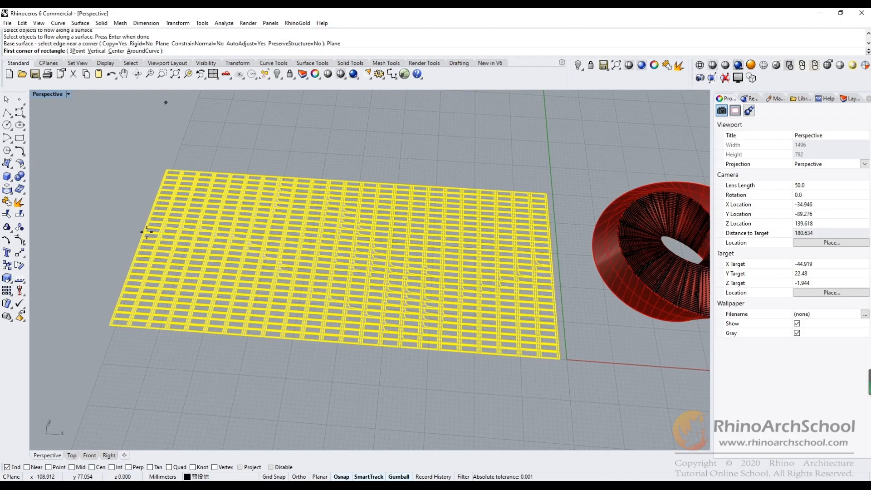
left_click(107, 326)
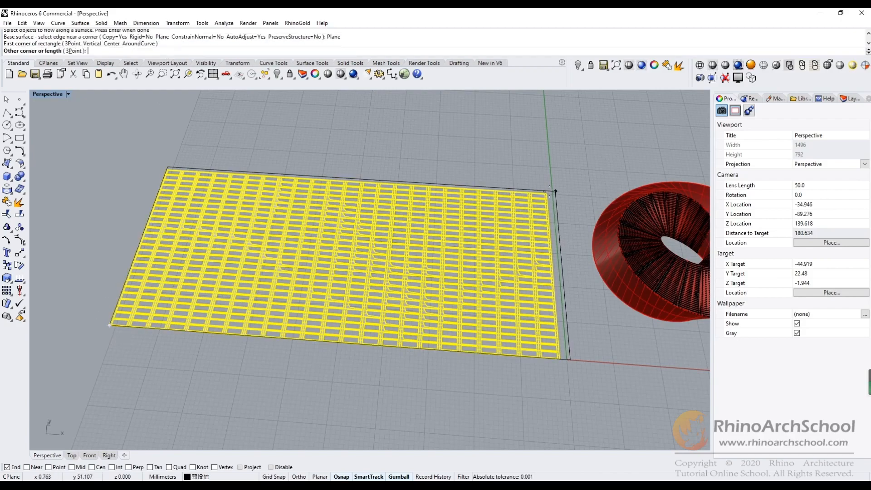
left_click(548, 193)
right_click_drag(571, 190, 443, 185, "shift")
left_click(560, 200)
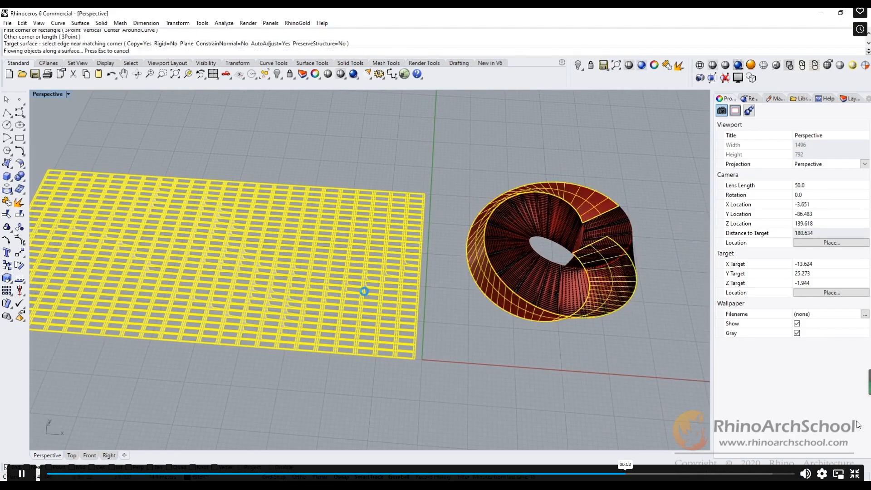
Step: Flow the window grid onto the ring's remaining bare surface, again using a base plane between the grid's opposite corners
right_click_drag(578, 331, 506, 330)
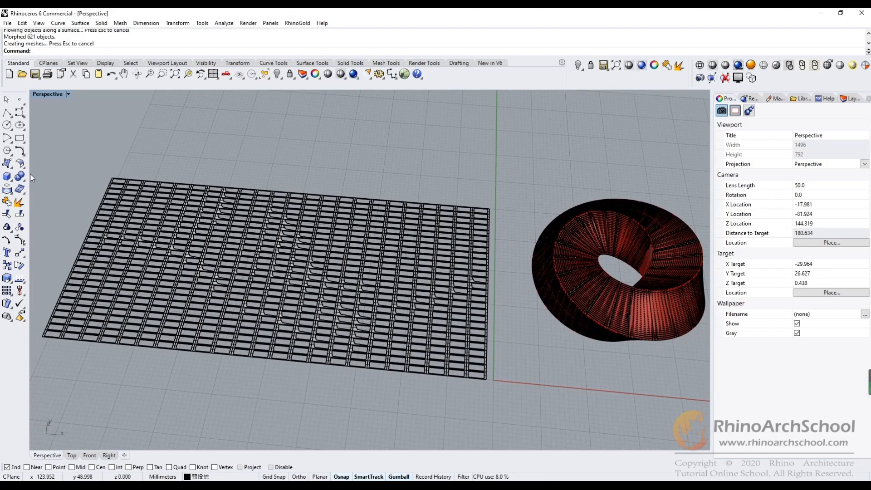
right_click(187, 160)
left_click(166, 207)
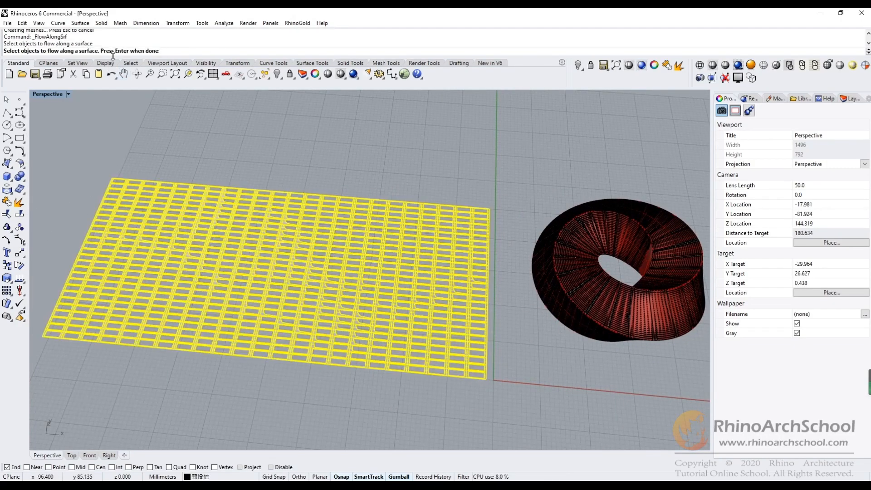
right_click(215, 126)
left_click(165, 51)
right_click_drag(170, 165, 270, 142, "shift")
left_click(150, 310)
right_click_drag(470, 134, 213, 189, "shift")
left_click(354, 236)
right_click_drag(354, 236, 422, 375)
left_click(330, 338)
Step: Hide the red twisted ring polysurface so that only the flowed window grids remain on the ring
scroll(479, 322, "up", 10)
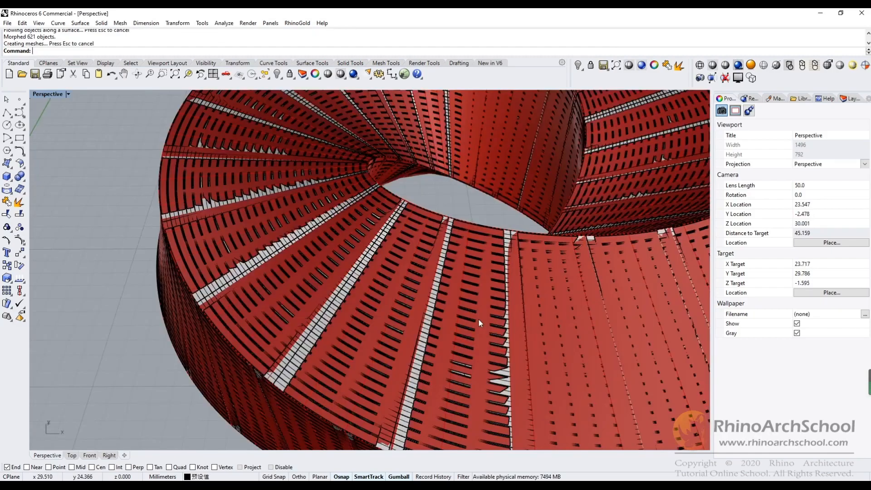
left_click(489, 253)
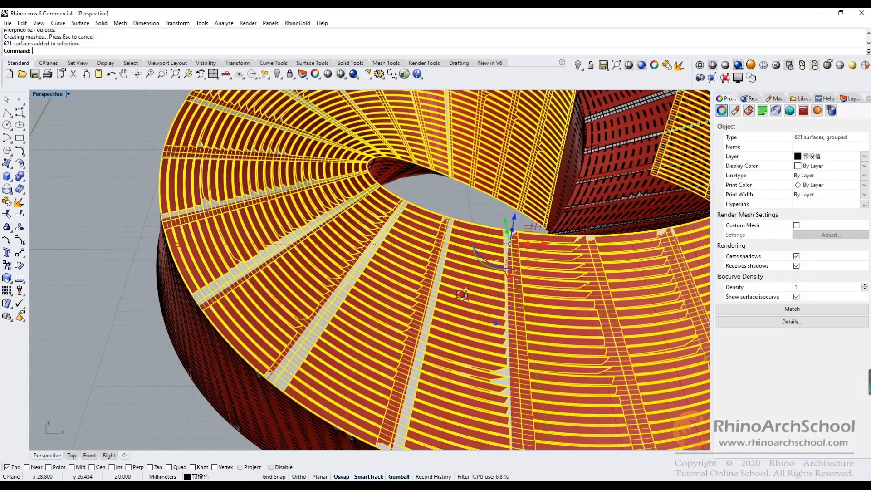
scroll(465, 334, "down", 8)
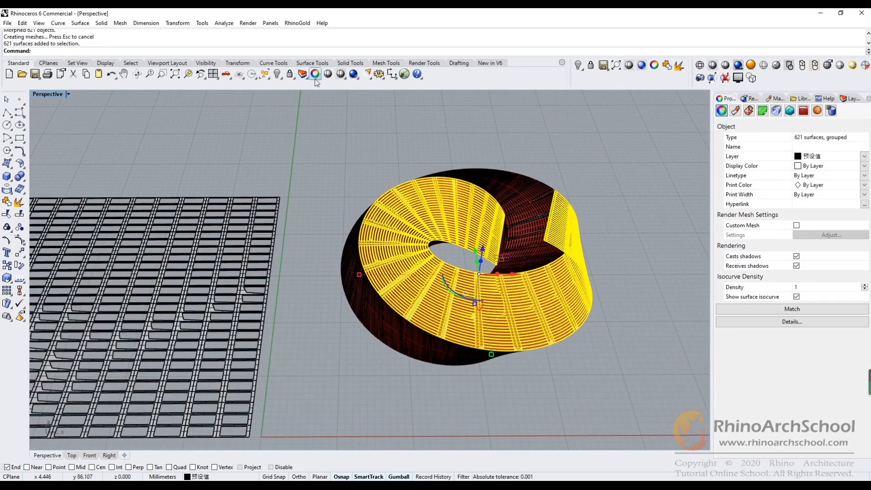
left_click(505, 166)
scroll(470, 284, "up", 15)
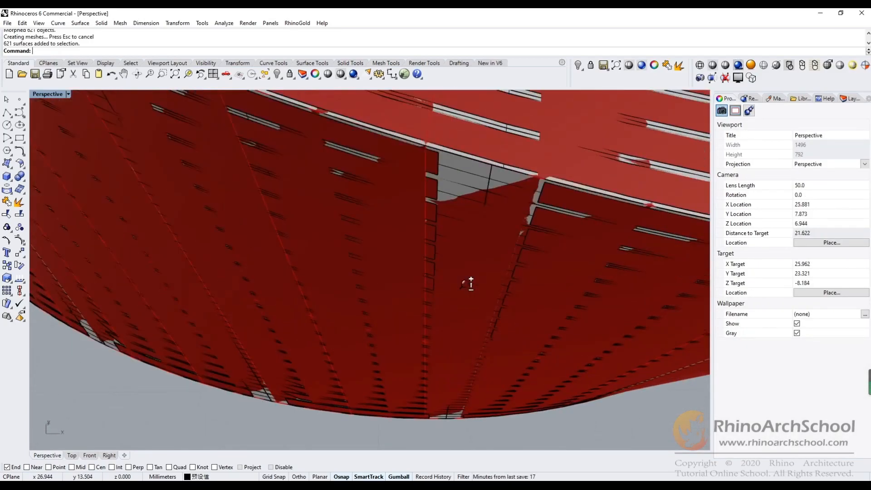
left_click(468, 255)
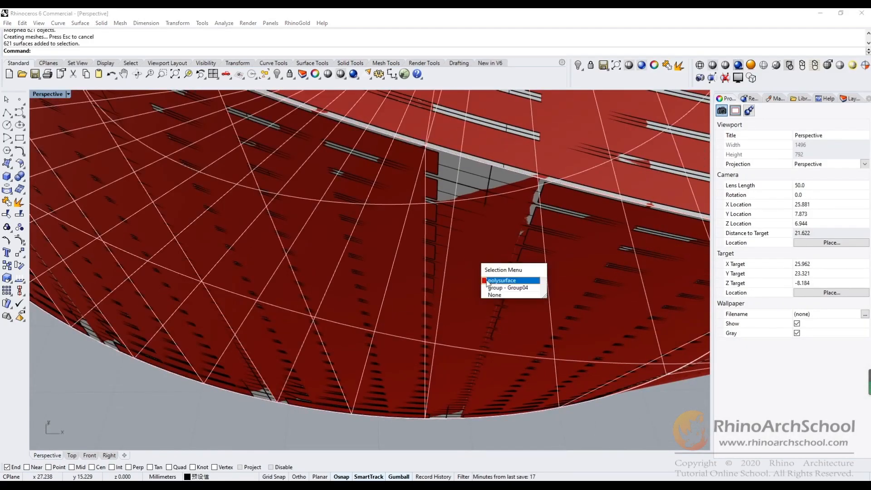
left_click(492, 280)
scroll(295, 189, "down", 15)
left_click(277, 74)
Step: Hide the flat window grid and the red circle inside the ring
right_click_drag(274, 165, 344, 190, "shift")
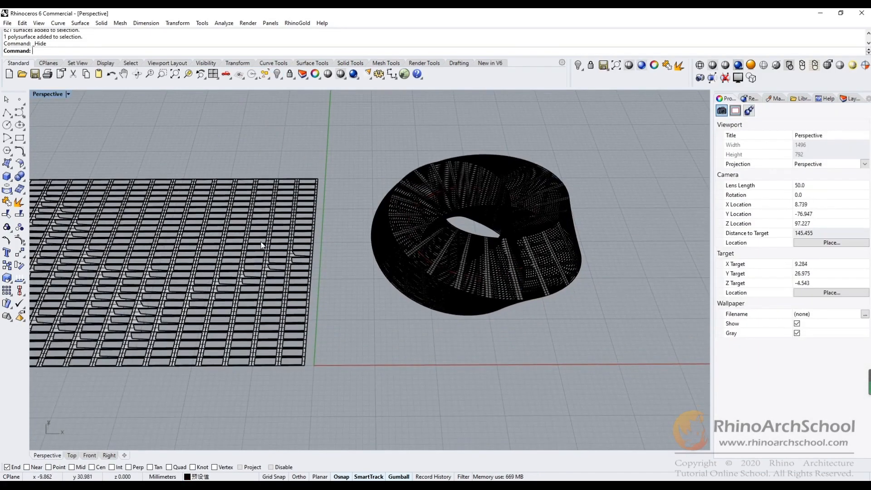
left_click(254, 243)
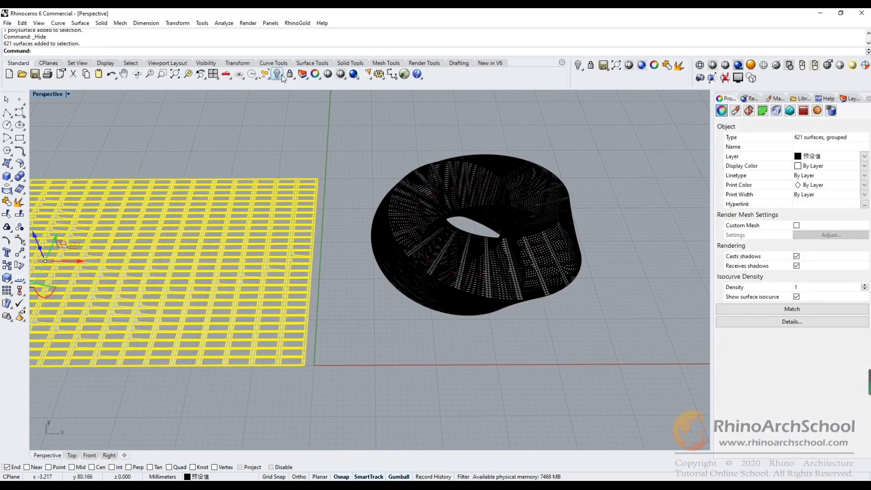
left_click(277, 74)
right_click_drag(454, 200, 438, 219)
scroll(438, 220, "up", 10)
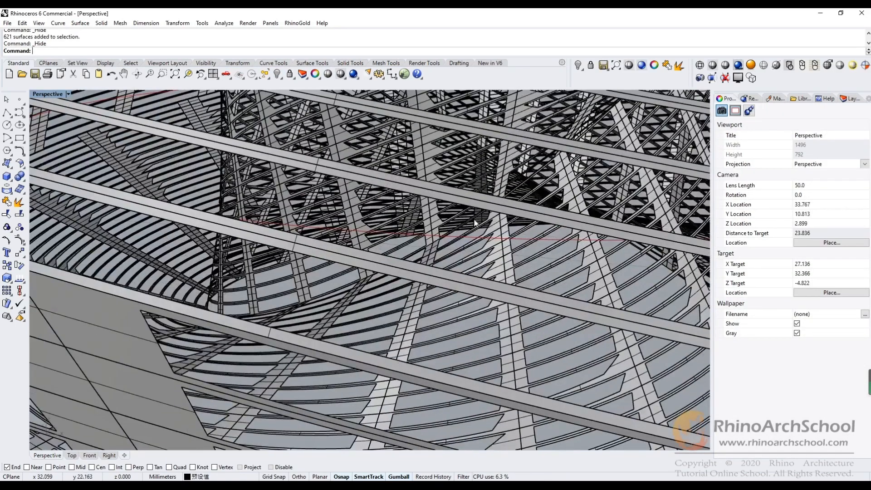
left_click(477, 237)
scroll(476, 237, "down", 10)
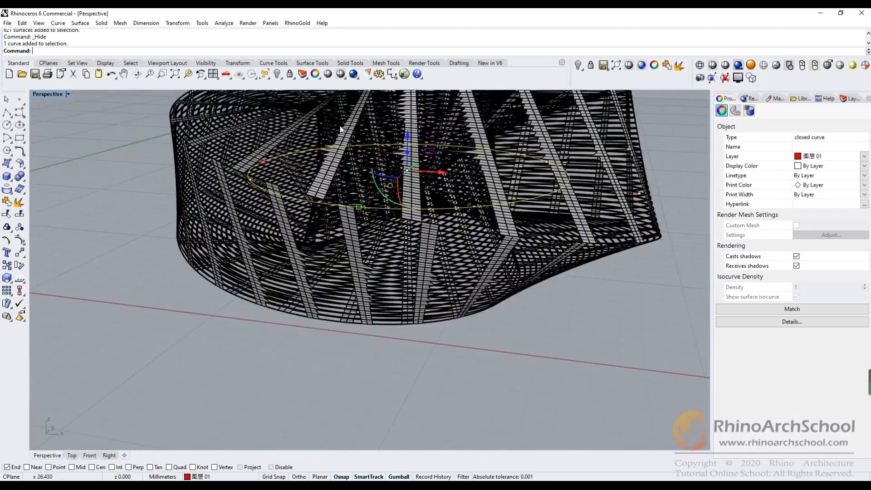
left_click(278, 74)
Step: Examine the assembled window-grid ring from above, both close up and from a distance
scroll(370, 181, "down", 5)
mouse_move(370, 181)
right_mouse_down()
mouse_move(383, 208)
mouse_move(367, 217)
mouse_move(366, 239)
right_mouse_up()
middle_click(379, 178)
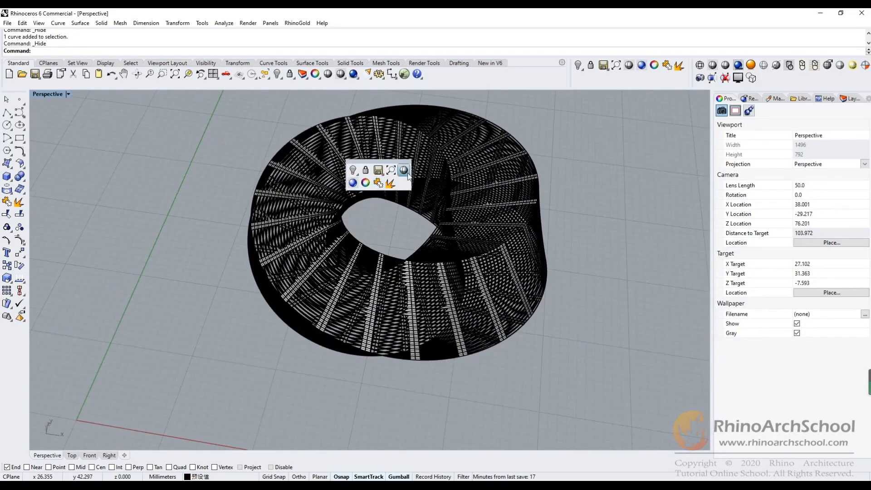
left_click(405, 171)
right_click_drag(567, 258, 566, 242)
scroll(560, 259, "down", 5)
scroll(560, 259, "up", 4)
scroll(567, 218, "down", 8)
scroll(567, 218, "up", 5)
Step: Move all the ring's window-grid groups together and rotate them about the vertical axis
left_click_drag(578, 131, 224, 339)
left_click(565, 144)
left_click_drag(580, 111, 307, 331)
right_click_drag(525, 285, 469, 217)
left_click_drag(458, 212, 386, 225)
mouse_move(488, 301)
right_mouse_down()
mouse_move(461, 300)
mouse_move(502, 311)
mouse_move(491, 315)
right_mouse_up()
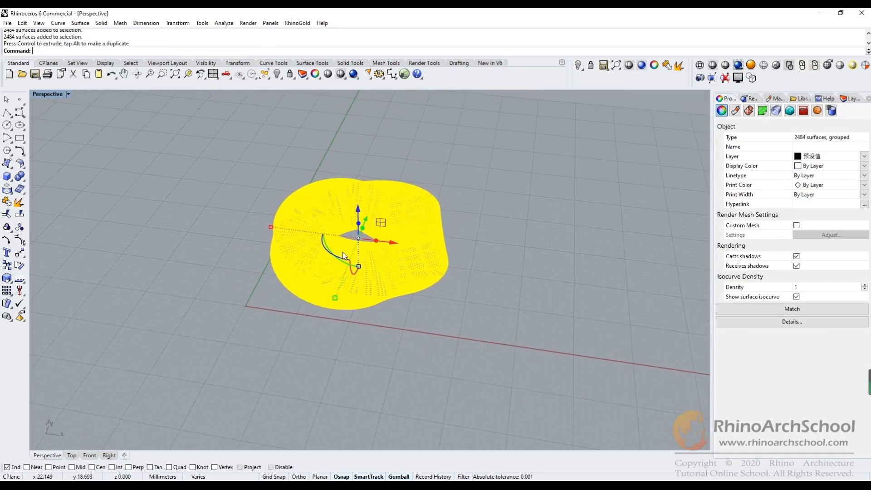
left_click_drag(324, 256, 360, 273)
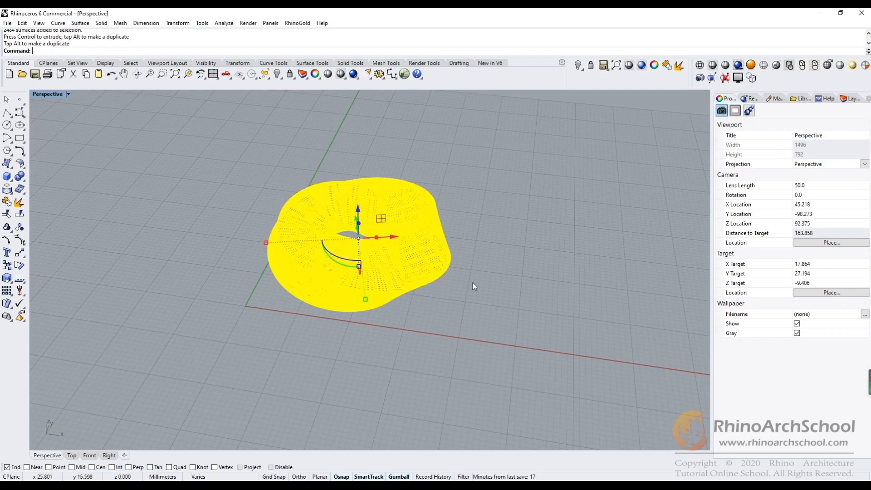
Step: Scale up all the ring's window-grid surfaces together uniformly, using a base point and two reference points beside the ring
left_click(489, 293)
right_click_drag(410, 309, 507, 283)
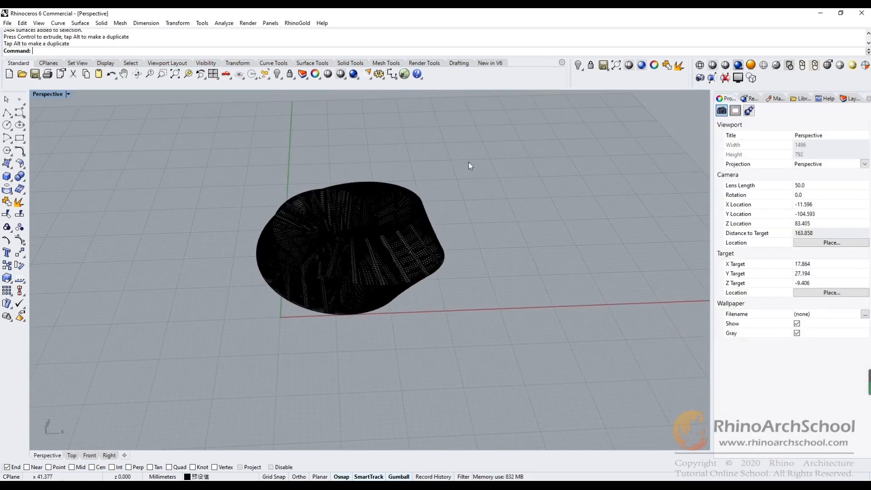
left_click_drag(469, 159, 132, 365)
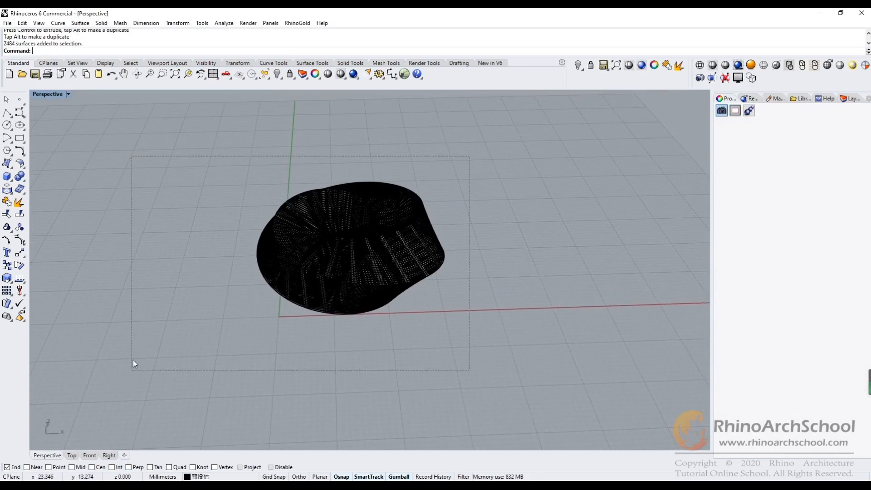
left_click(20, 279)
left_click(462, 287)
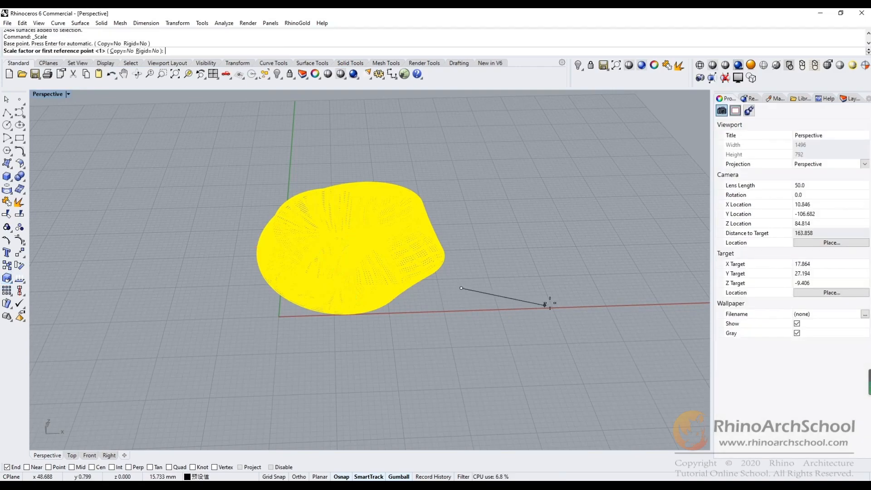
left_click(571, 285)
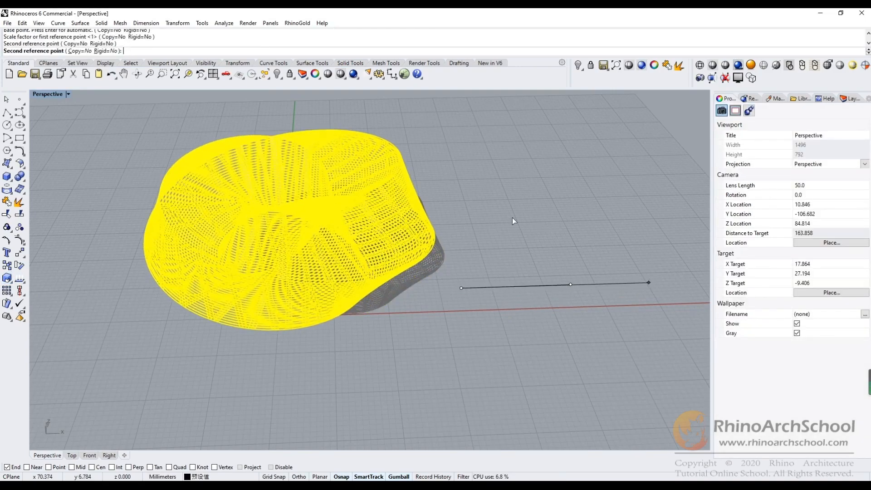
right_click_drag(556, 239, 512, 256)
left_click(505, 205)
right_click_drag(504, 204, 539, 252, "shift")
scroll(491, 254, "up", 3)
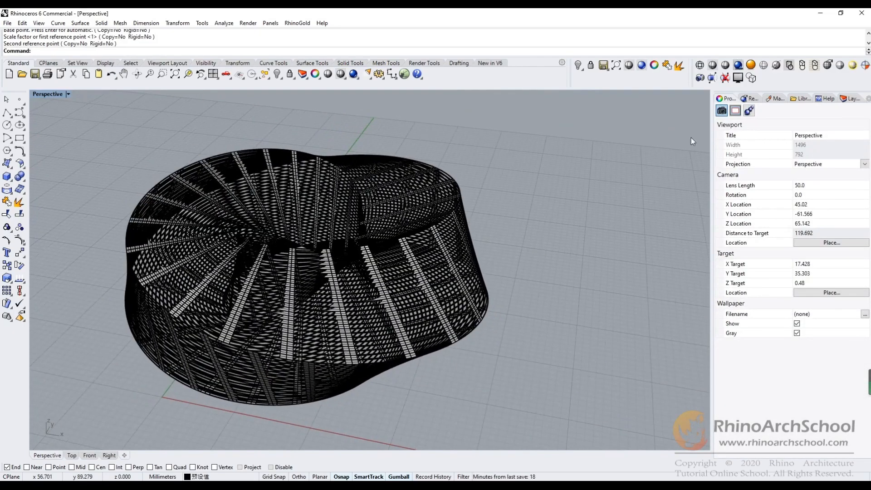
Step: Switch the Perspective viewport to the Rendered display mode and view the window-grid ring in it
left_click(754, 67)
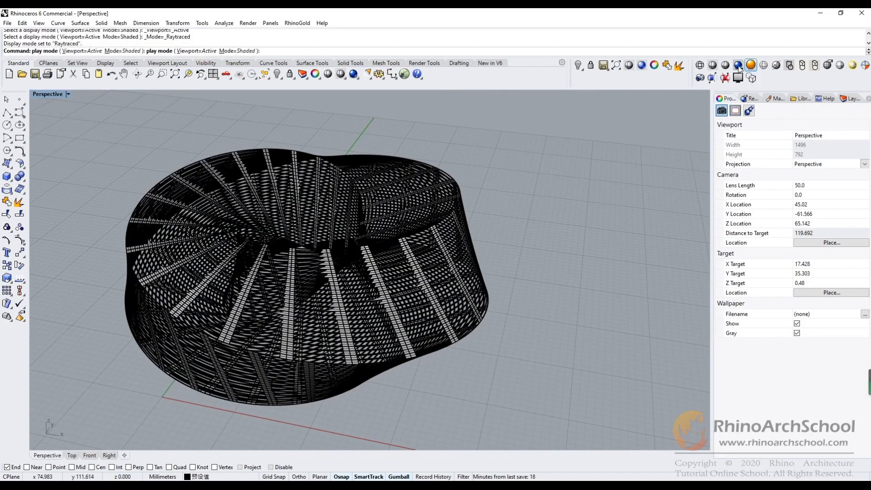
left_click(739, 66)
mouse_move(593, 213)
right_mouse_down()
mouse_move(558, 214)
mouse_move(588, 211)
right_mouse_up()
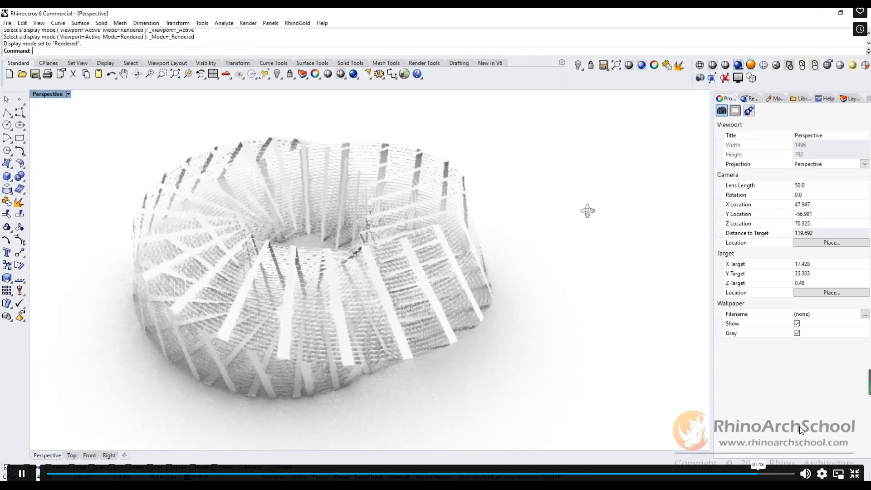
Step: Set the render backdrop's solid color to dark gray, RGB 86, 86, 86, and view the ring against it
left_click(774, 99)
left_click(752, 99)
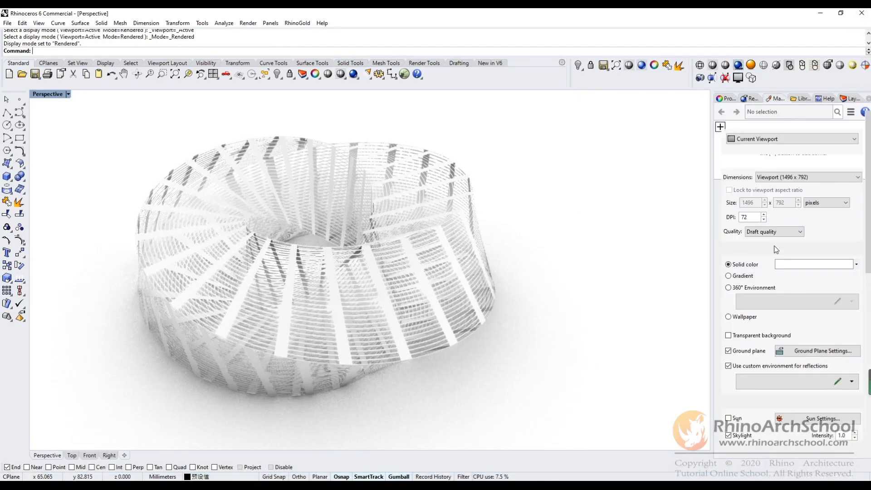
left_click(830, 267)
left_click_drag(702, 219, 745, 228)
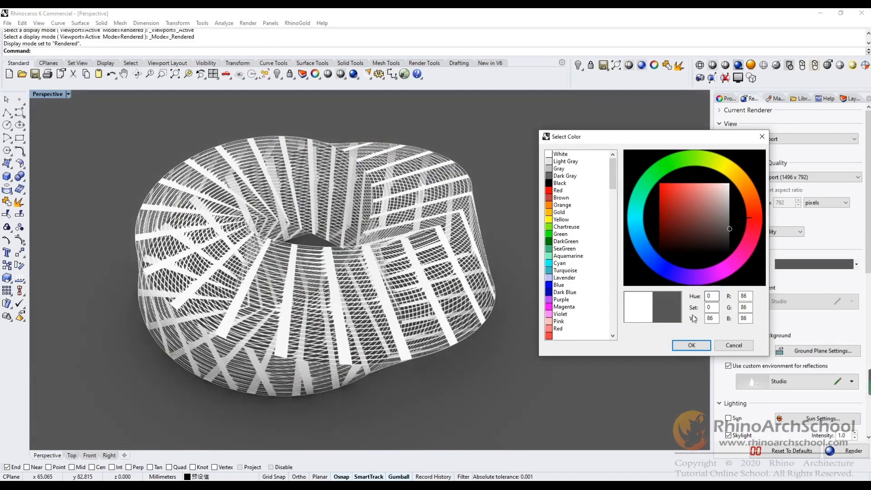
left_click(692, 345)
scroll(513, 231, "down", 3)
scroll(516, 231, "up", 3)
right_click_drag(502, 233, 349, 300)
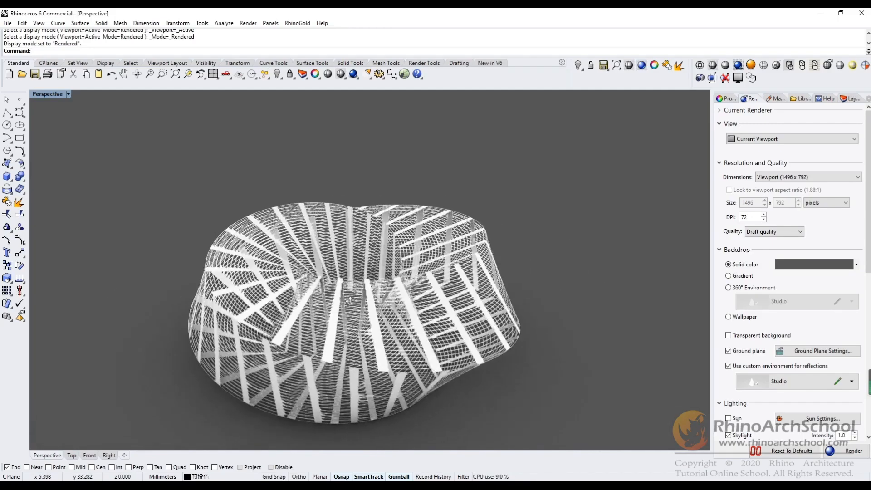